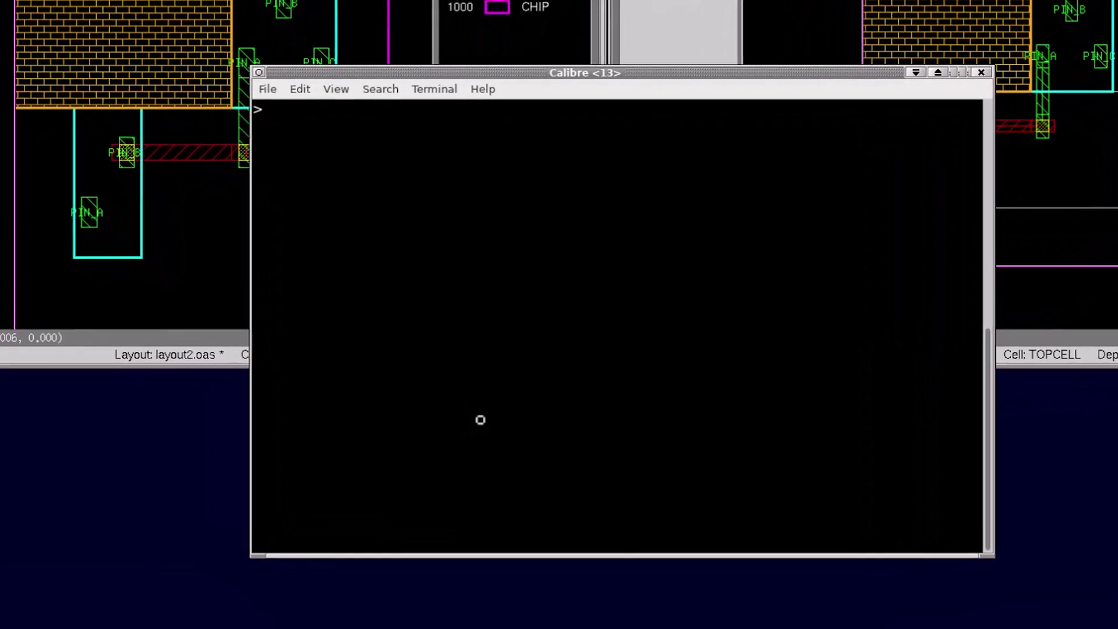
# Step: Rerun the hierarchical turbo DRC on lvl.svrf with calibre -drc -hier -turbo
pyautogui.write('calibre -')
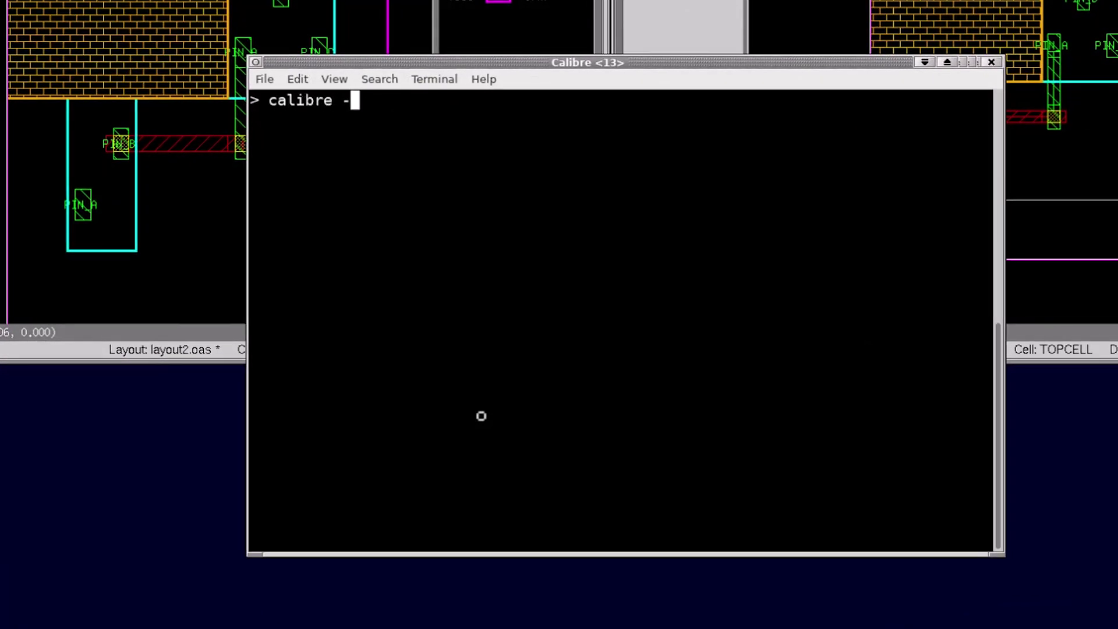
pyautogui.write('drc -hier -t')
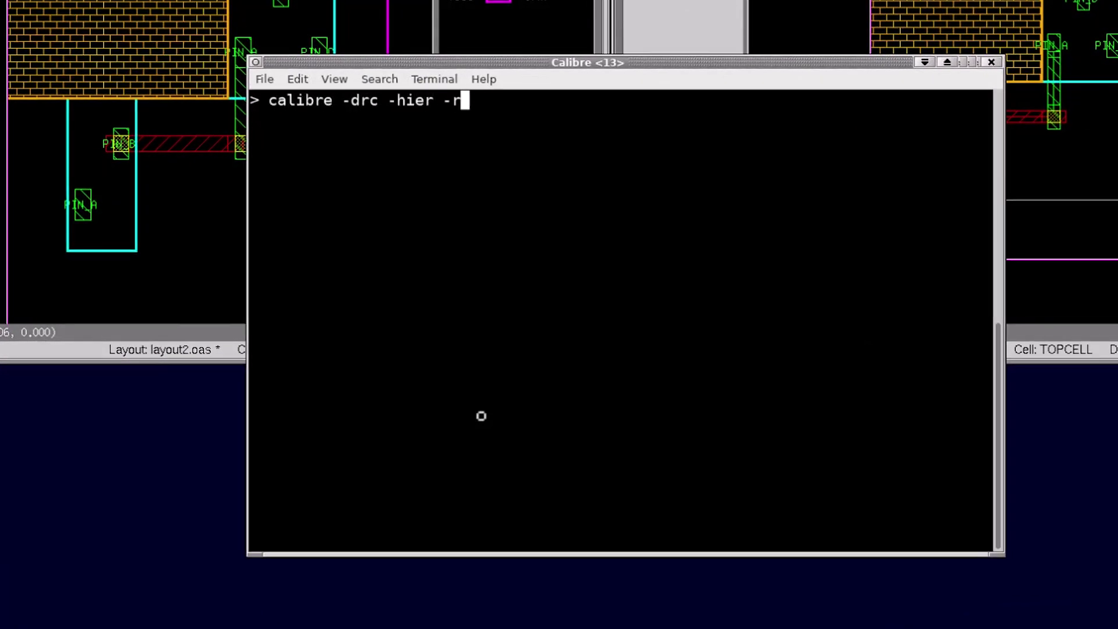
pyautogui.write('urbo ')
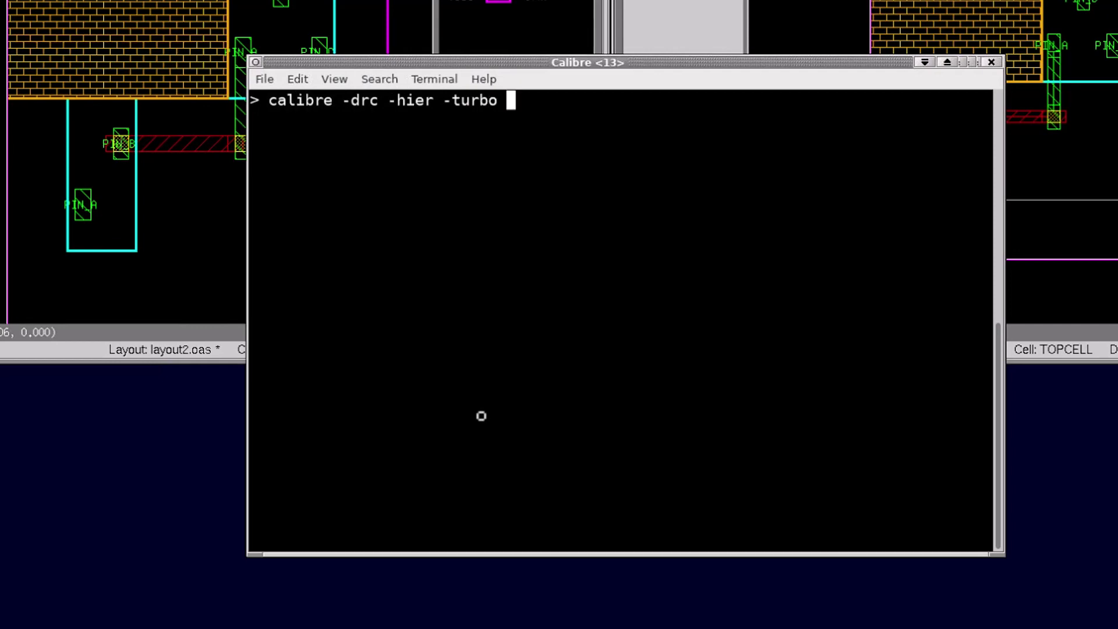
pyautogui.write('lvl.svrf')
pyautogui.press('Return')
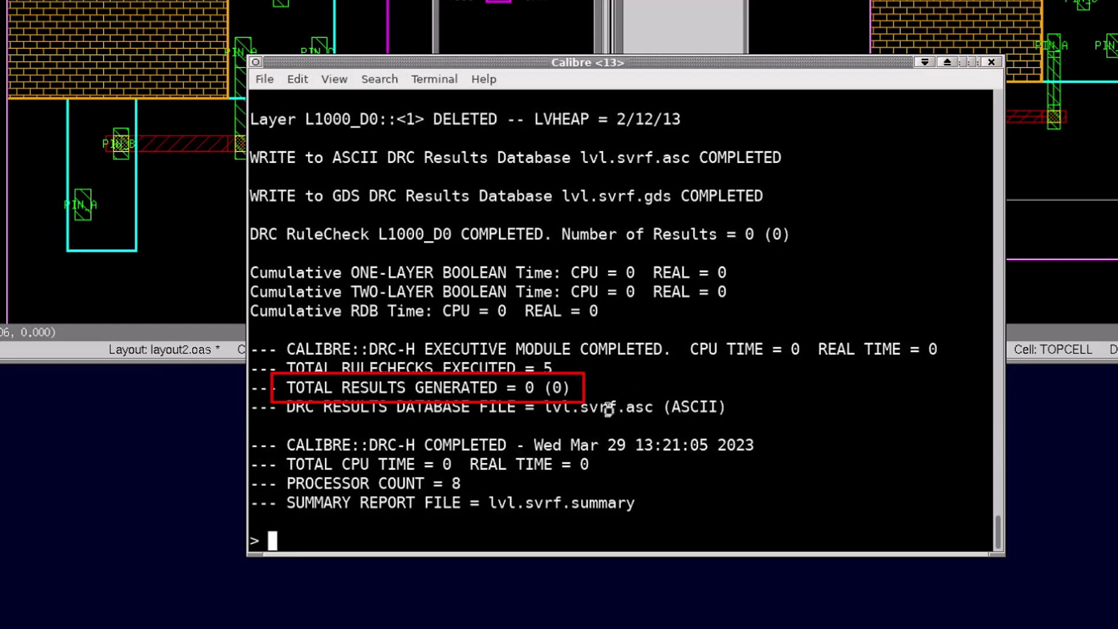
# Step: Run dbdiff in OASIS mode comparing layout2.oas to reference layout1.oas, writing diff.rdb
pyautogui.write('dbdiff ')
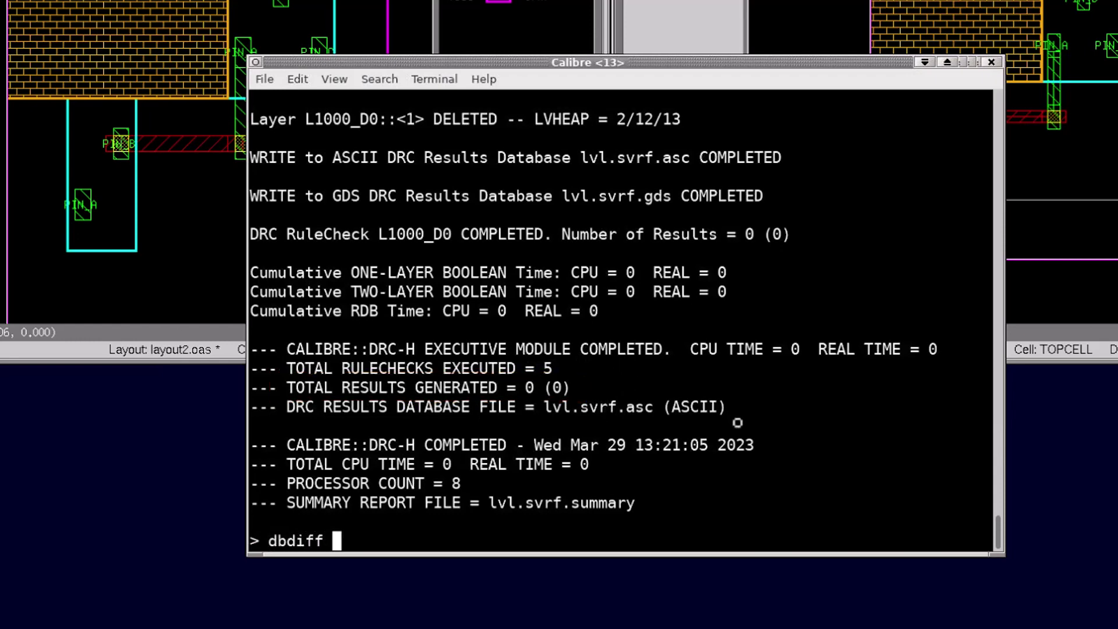
pyautogui.write('-system OASIS -')
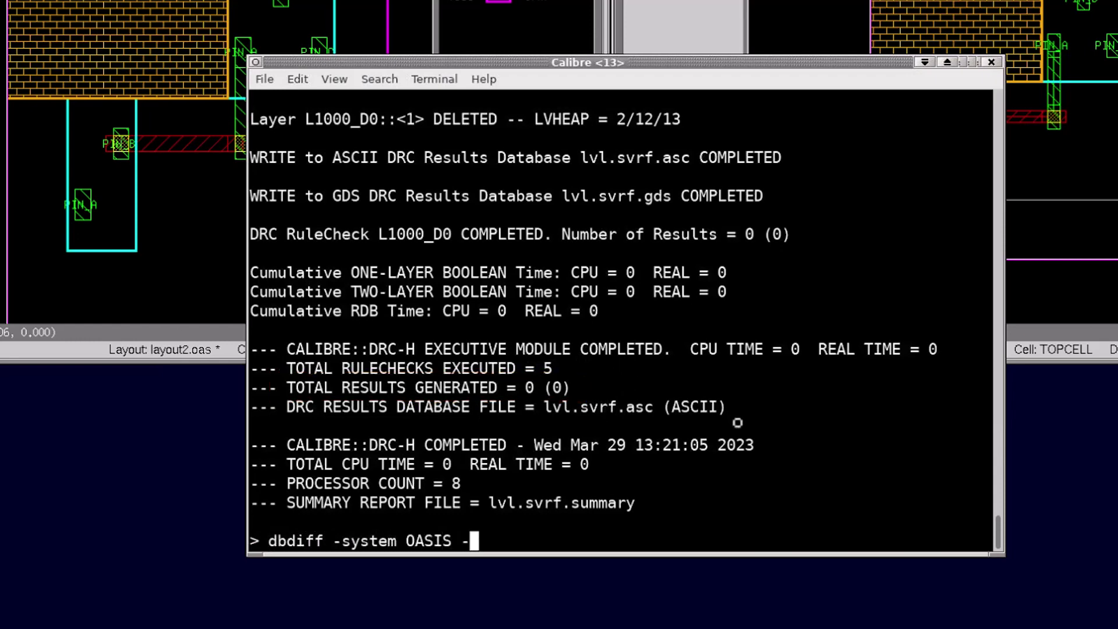
pyautogui.write('design layout2.oa')
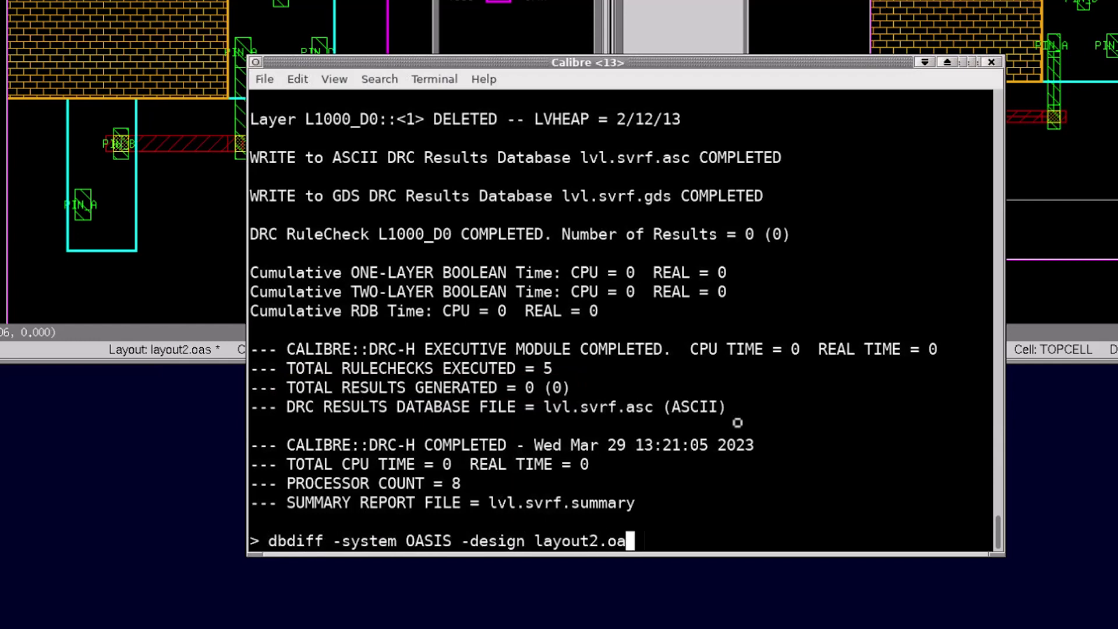
pyautogui.write('s -refdesign layo')
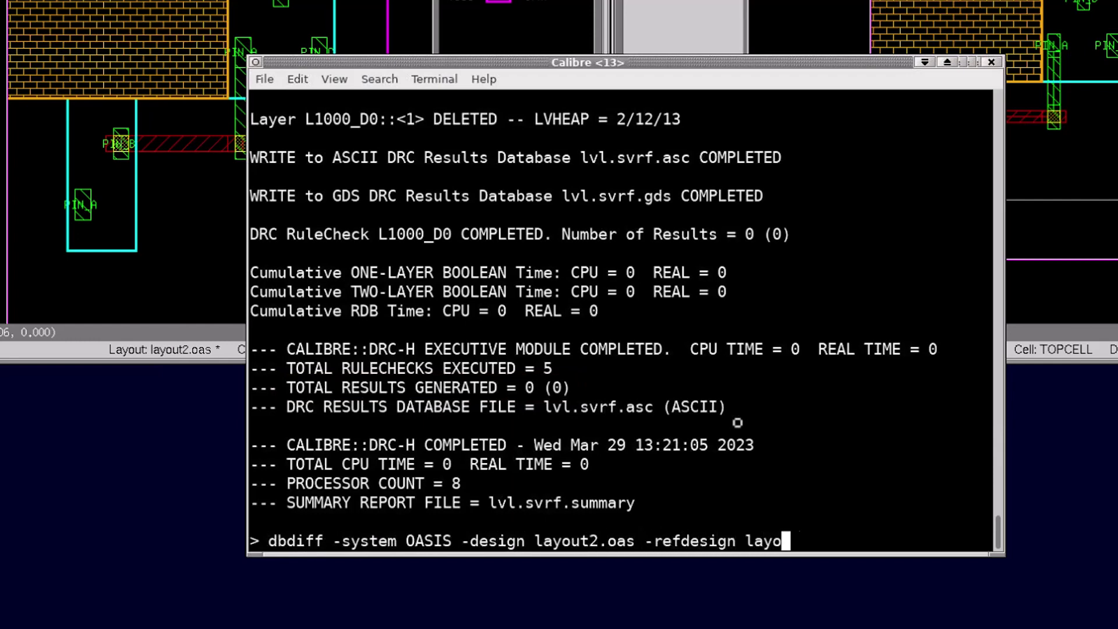
pyautogui.write('ut1.oas -rd')
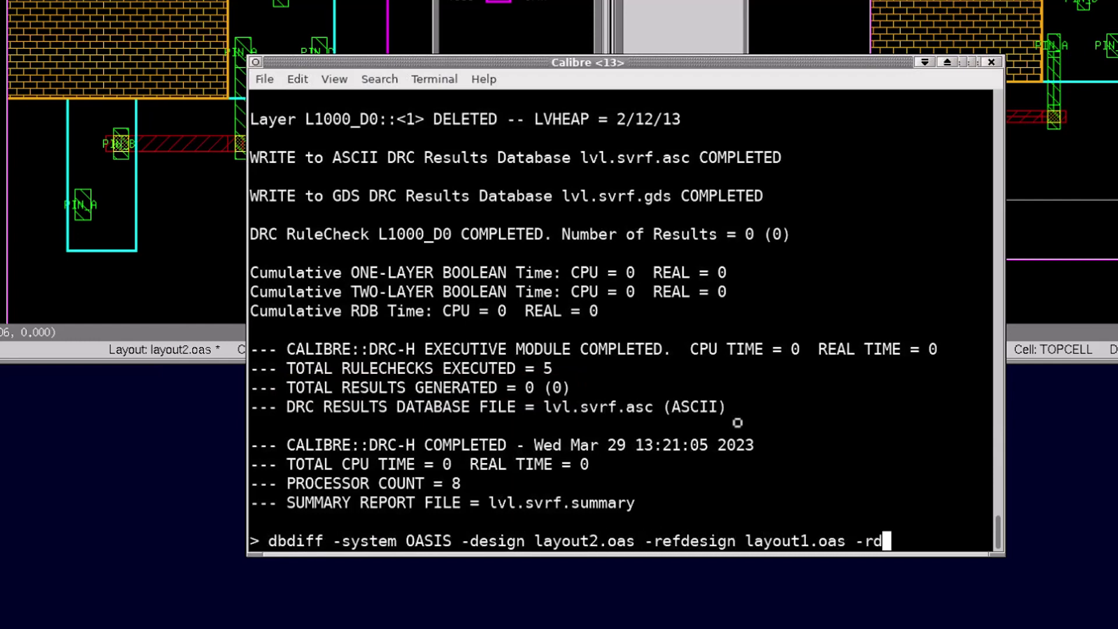
pyautogui.write('b diff.rdb -sort')
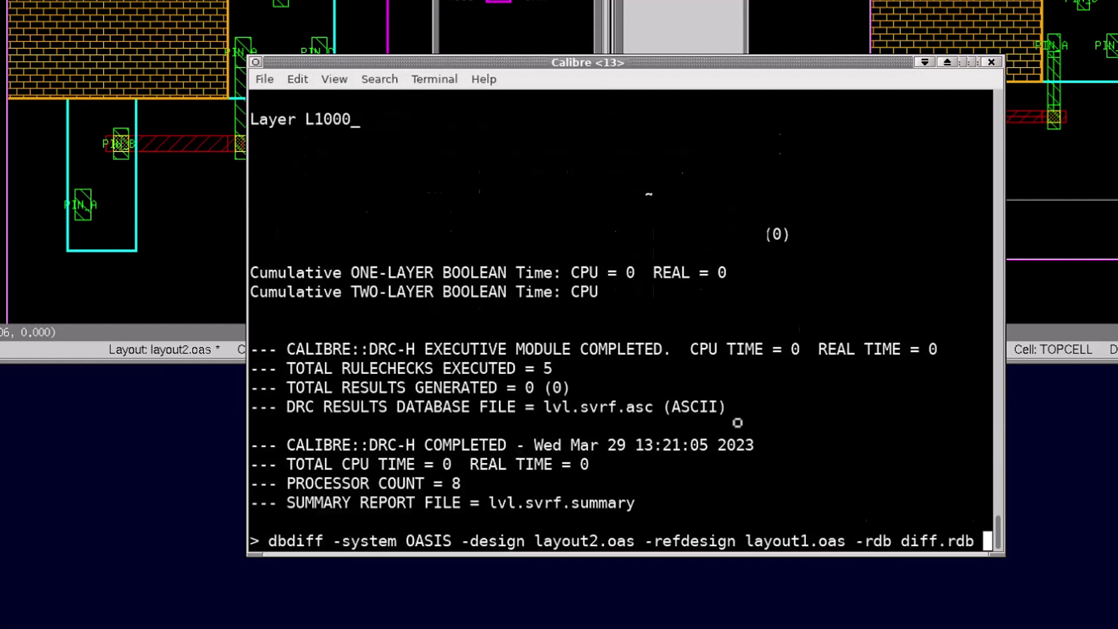
pyautogui.write('layer')
pyautogui.press('Return')
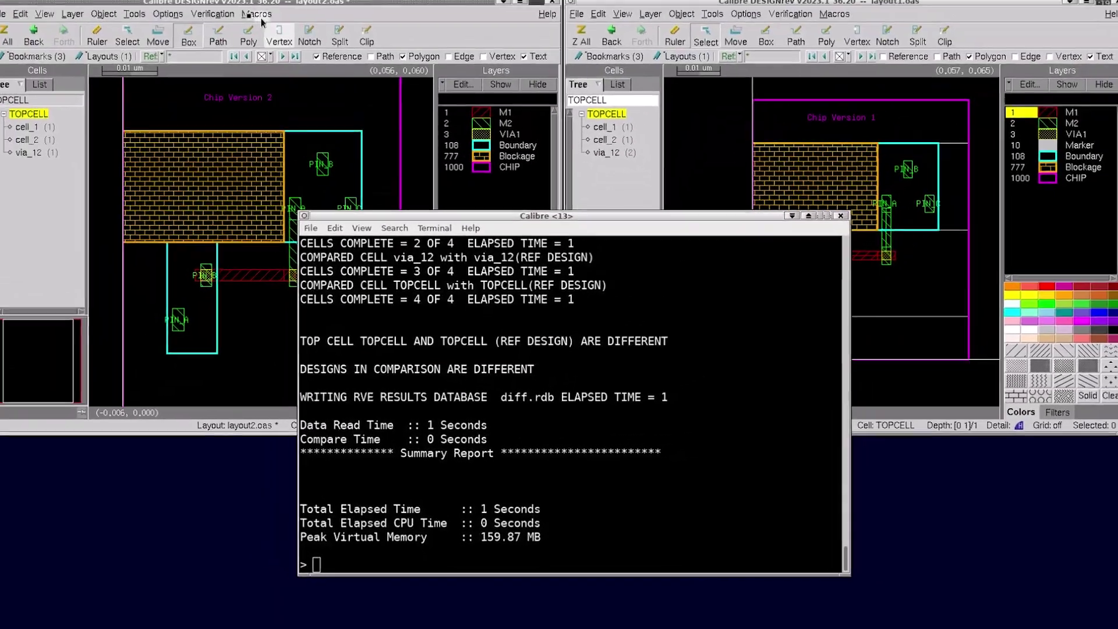
# Step: Start RVE from the Verification menu and load the diff.rdb results database
pyautogui.click(221, 26)
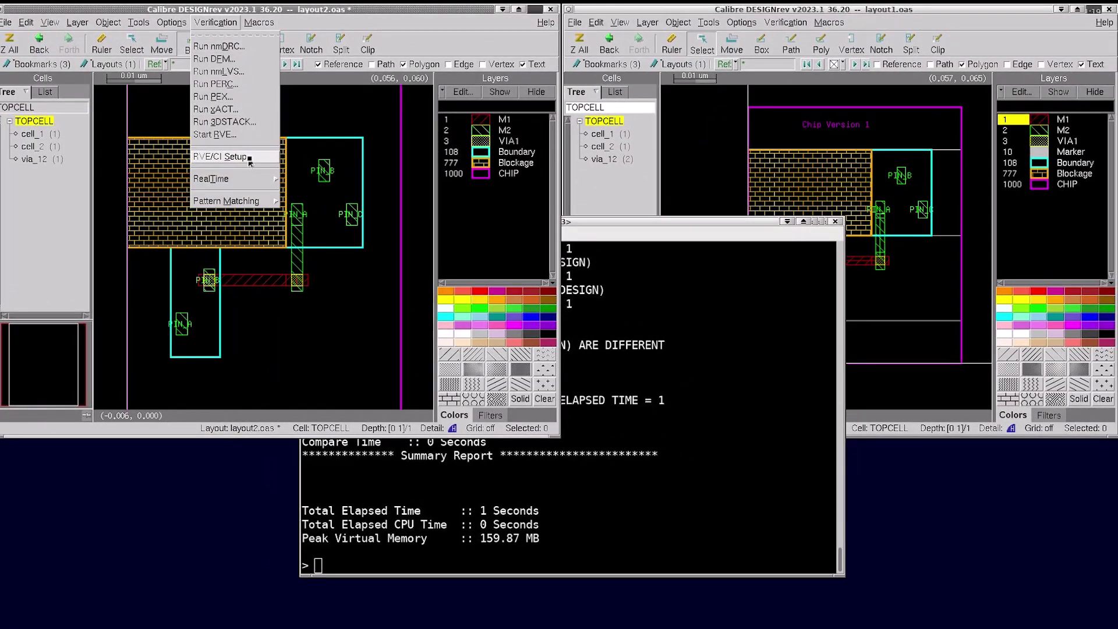
pyautogui.click(241, 135)
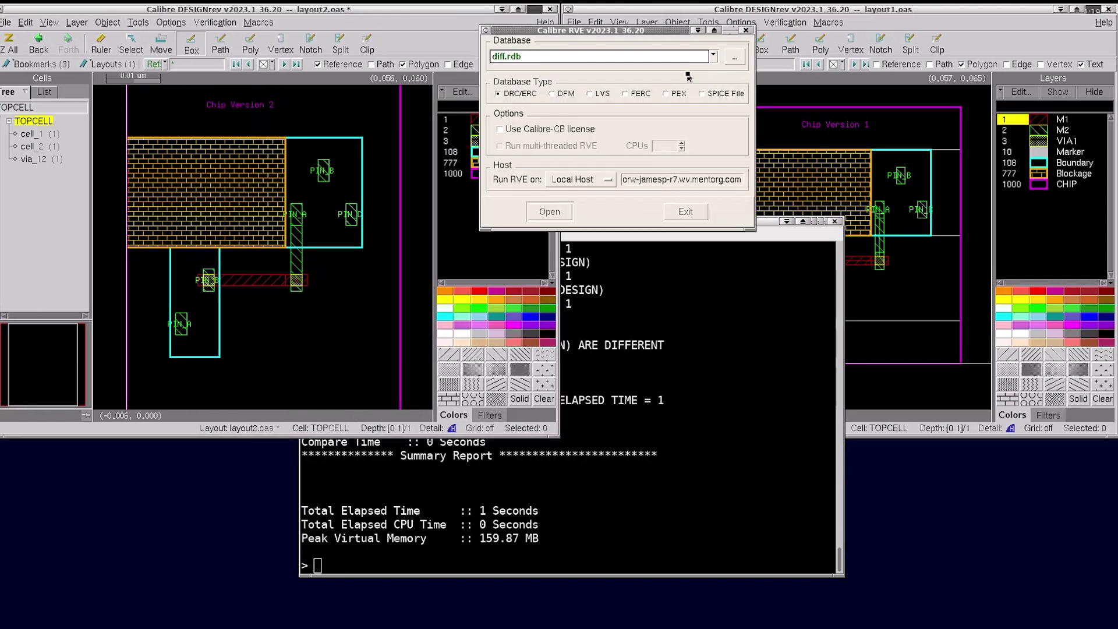
pyautogui.click(550, 212)
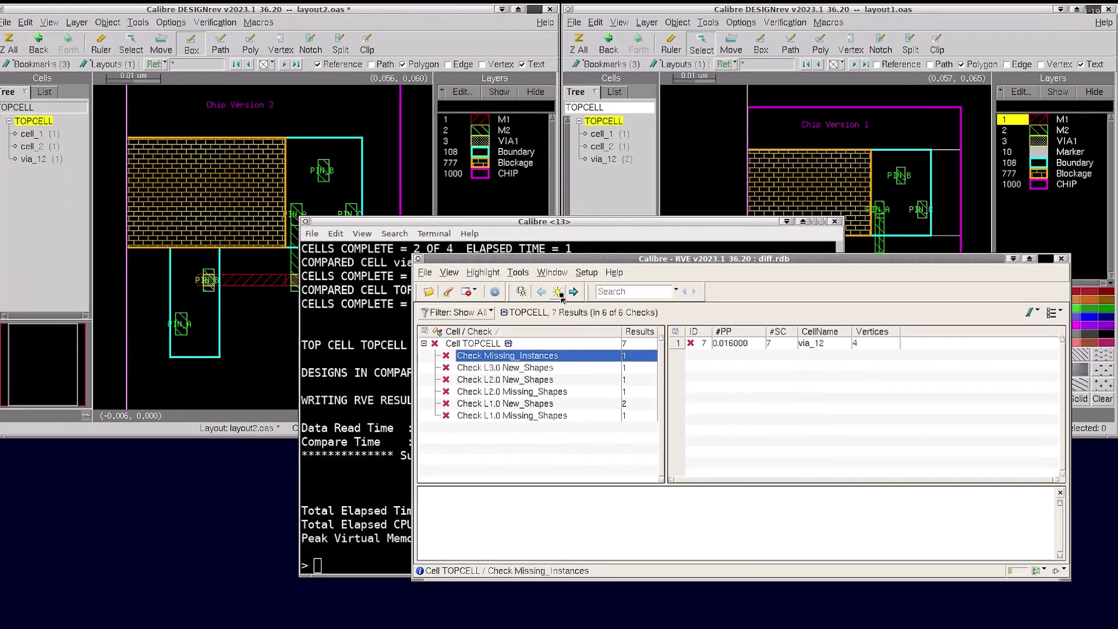
# Step: Highlight the missing via_12 instance and zoom the reference layout to the via at depth 0
pyautogui.click(561, 297)
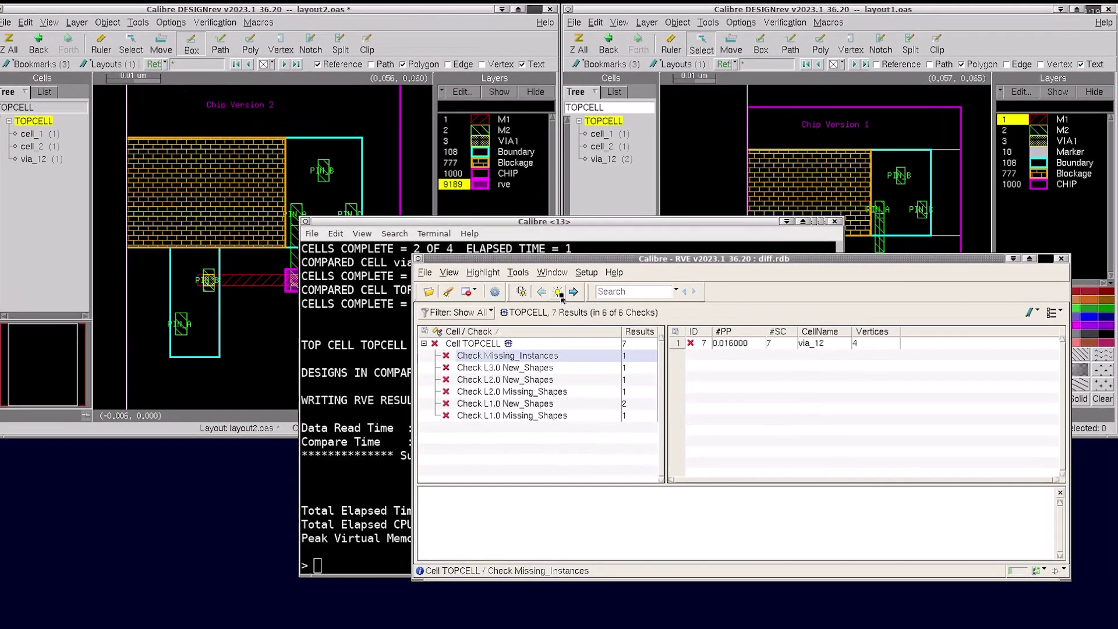
pyautogui.click(279, 344)
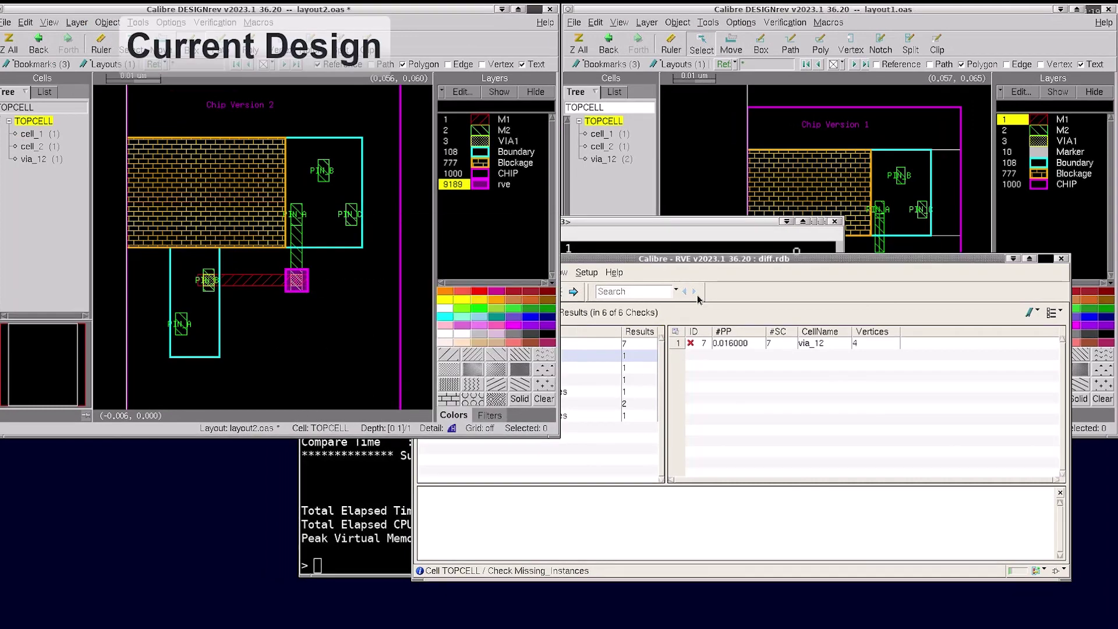
pyautogui.click(863, 220)
pyautogui.moveTo(778, 246); pyautogui.dragTo(899, 309, button='right')
pyautogui.press('0')
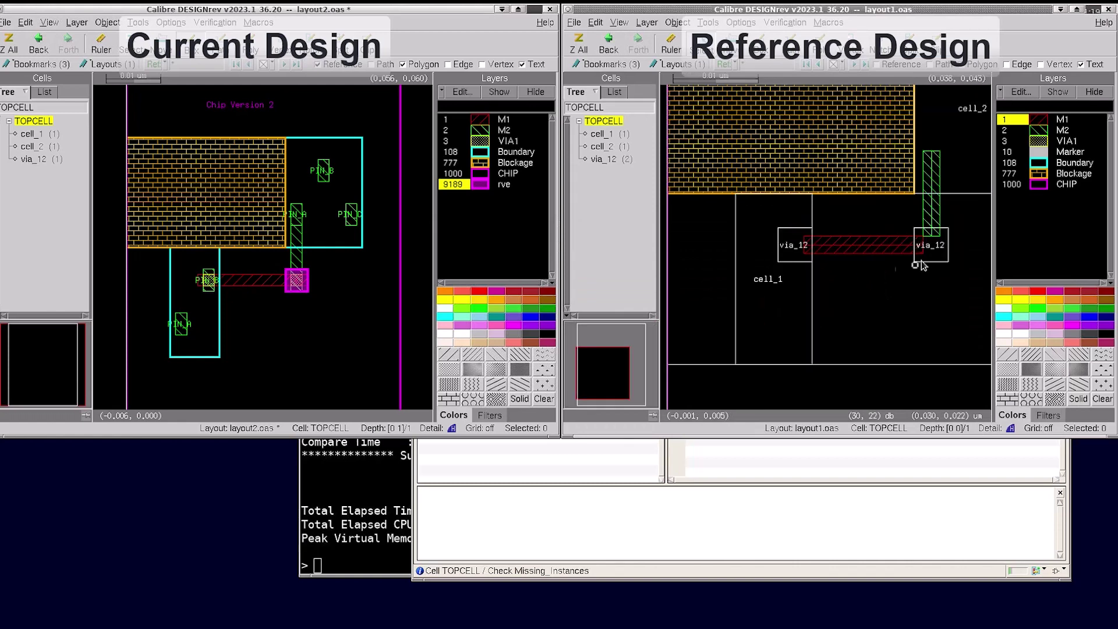
# Step: Zoom the current layout to the via at depth 0, zoom both views to full, select L3.0 New_Shapes
pyautogui.moveTo(181, 256); pyautogui.dragTo(323, 310, button='right')
pyautogui.press('0')
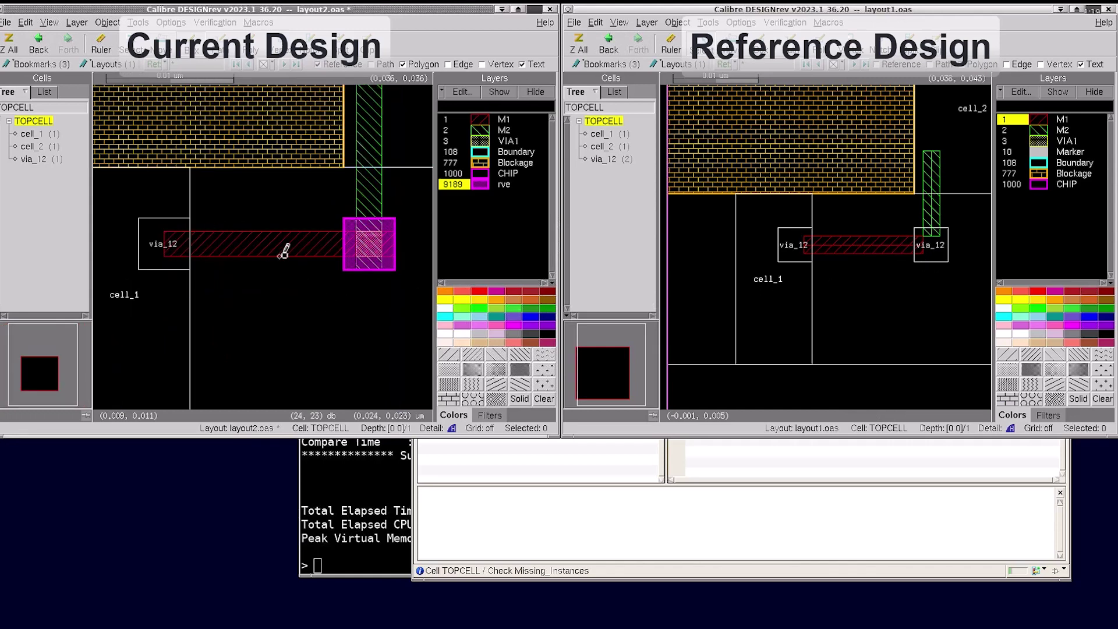
pyautogui.press('f')
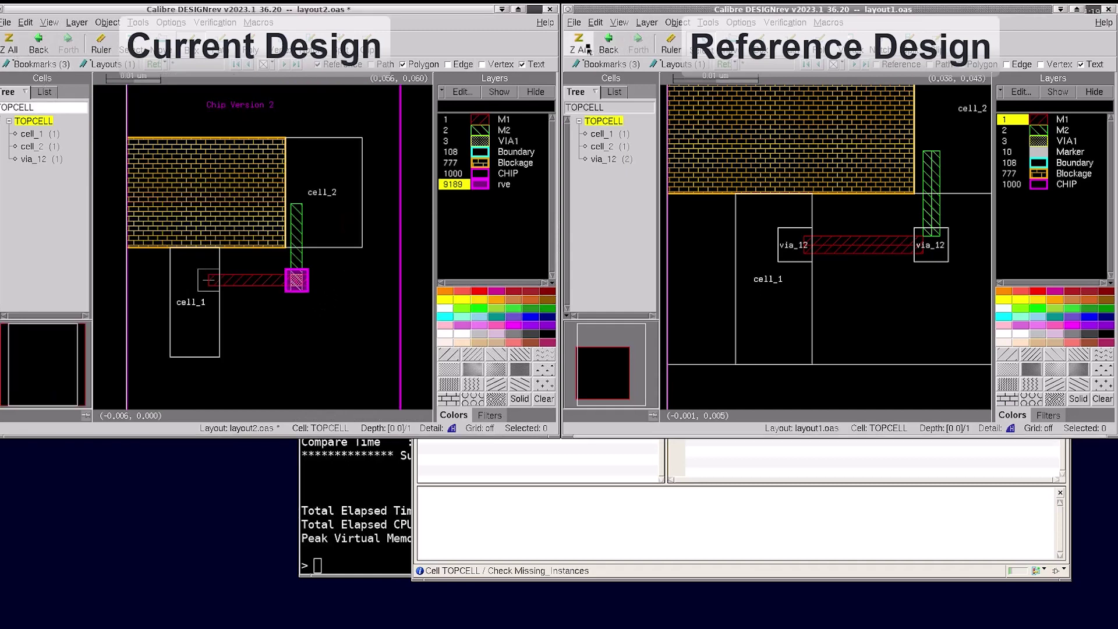
pyautogui.press('f')
pyautogui.click(582, 465)
pyautogui.click(532, 367)
# Step: Step through the New_Shapes results to highlight the new L2.0 M2 shape
pyautogui.click(557, 291)
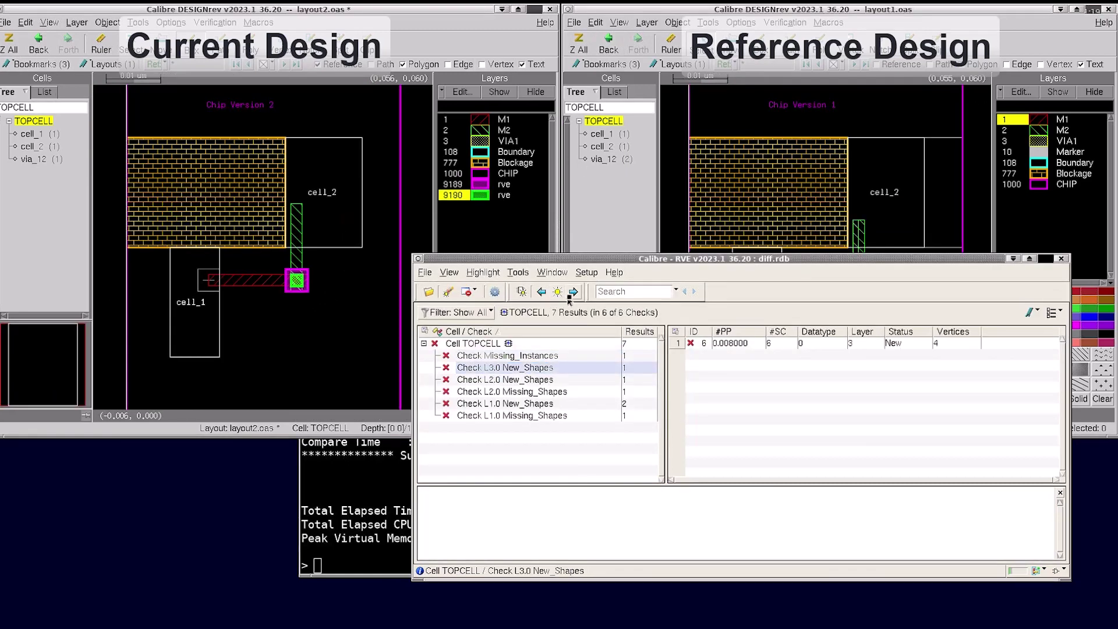
pyautogui.click(573, 291)
pyautogui.click(571, 295)
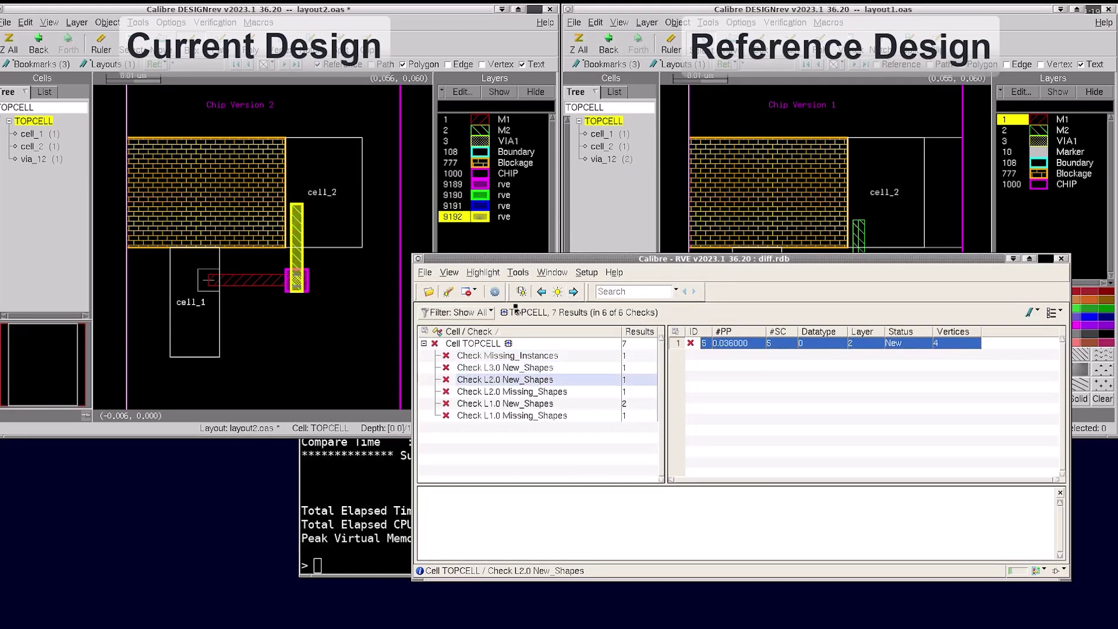
# Step: Compare the M2 shape's object type: a polygon in the current design, a path in the reference
pyautogui.click(297, 262)
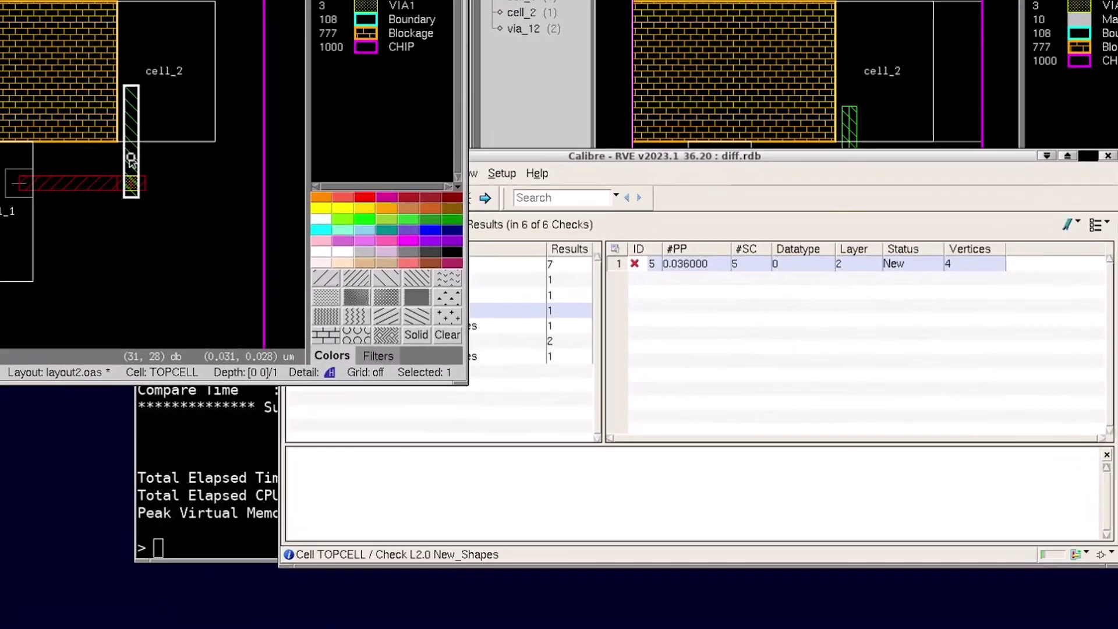
pyautogui.rightClick(131, 160)
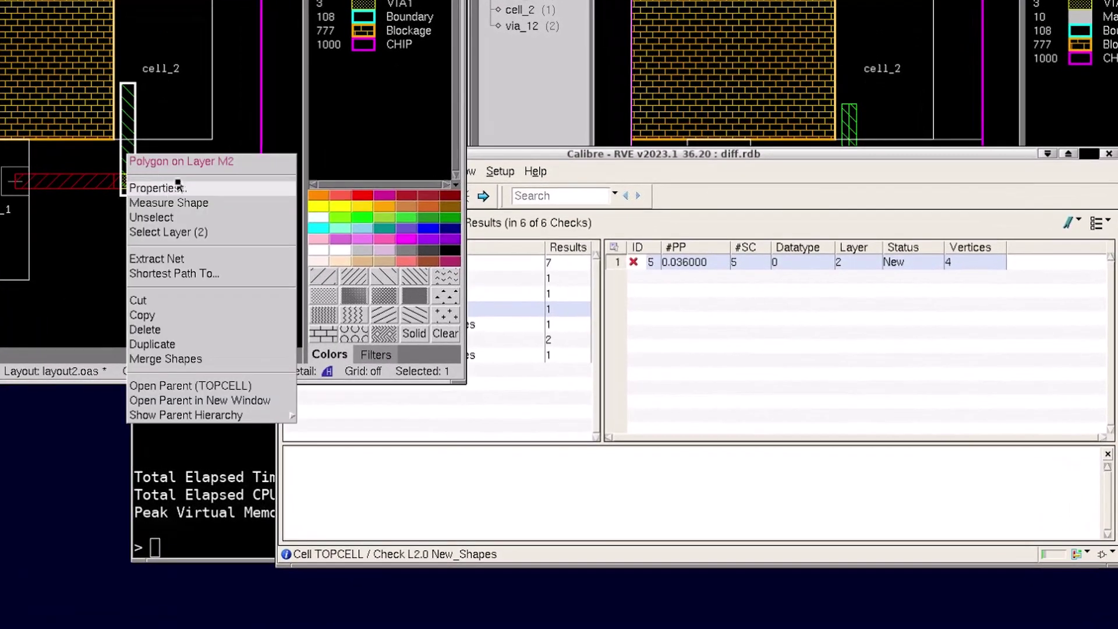
pyautogui.click(768, 134)
pyautogui.rightClick(851, 150)
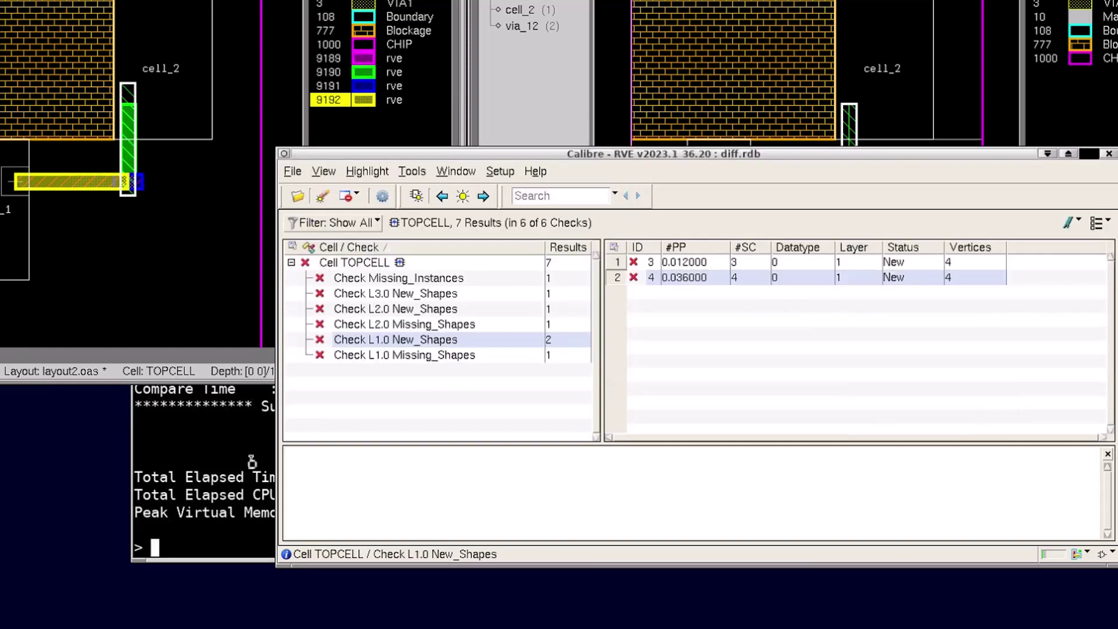
# Step: List the dbdiff command options in the Terminal
pyautogui.click(236, 472)
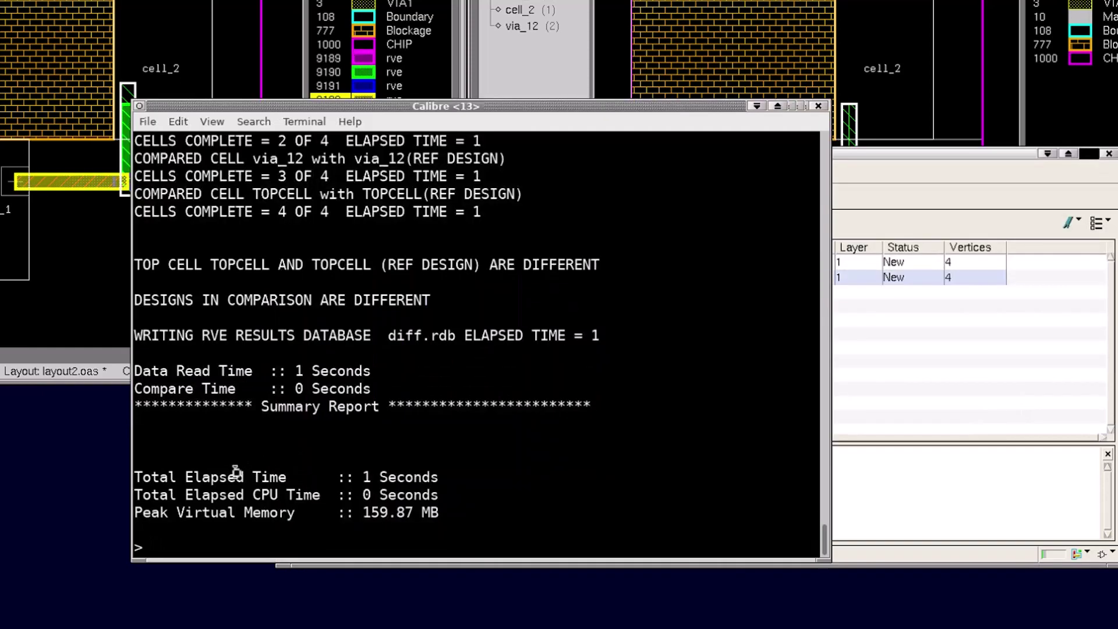
pyautogui.write('dbdiff')
pyautogui.press('Return')
pyautogui.scroll(7, 418, 372)
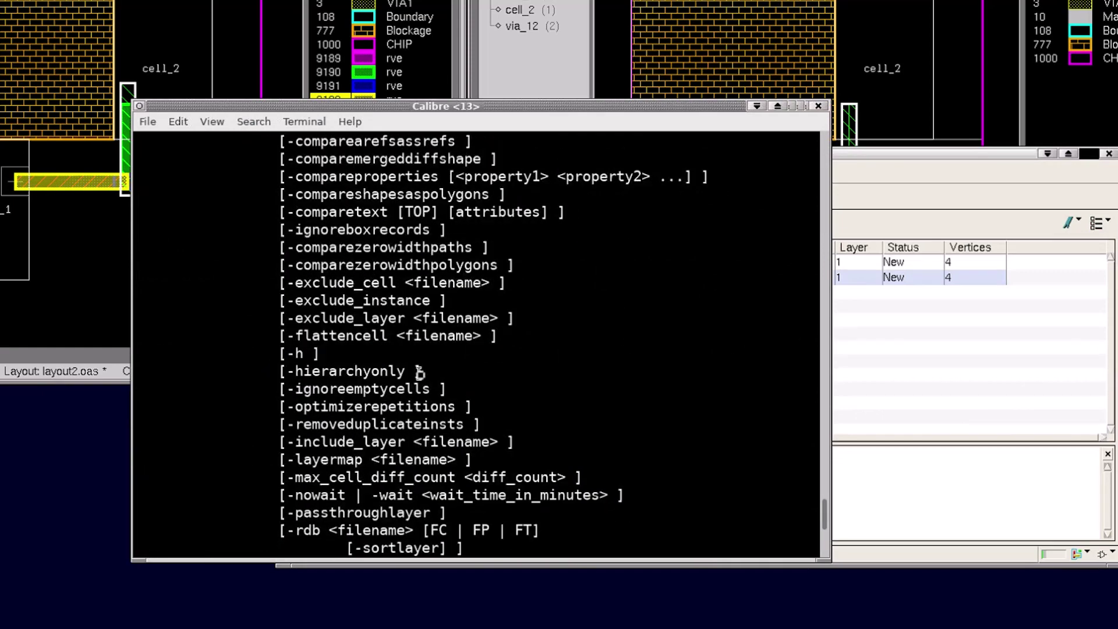
pyautogui.scroll(-2, 446, 260)
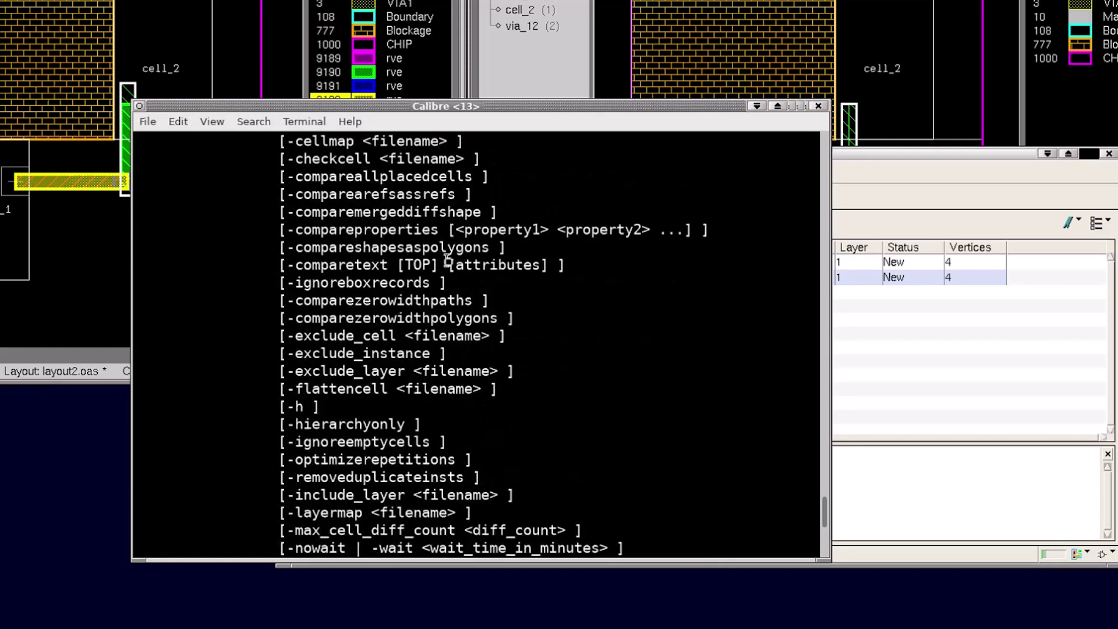
# Step: Rerun dbdiff with -comparezerowidthpaths, -comparezerowidthpolygons, -comparetext and -compareproperties added
pyautogui.press('Up')
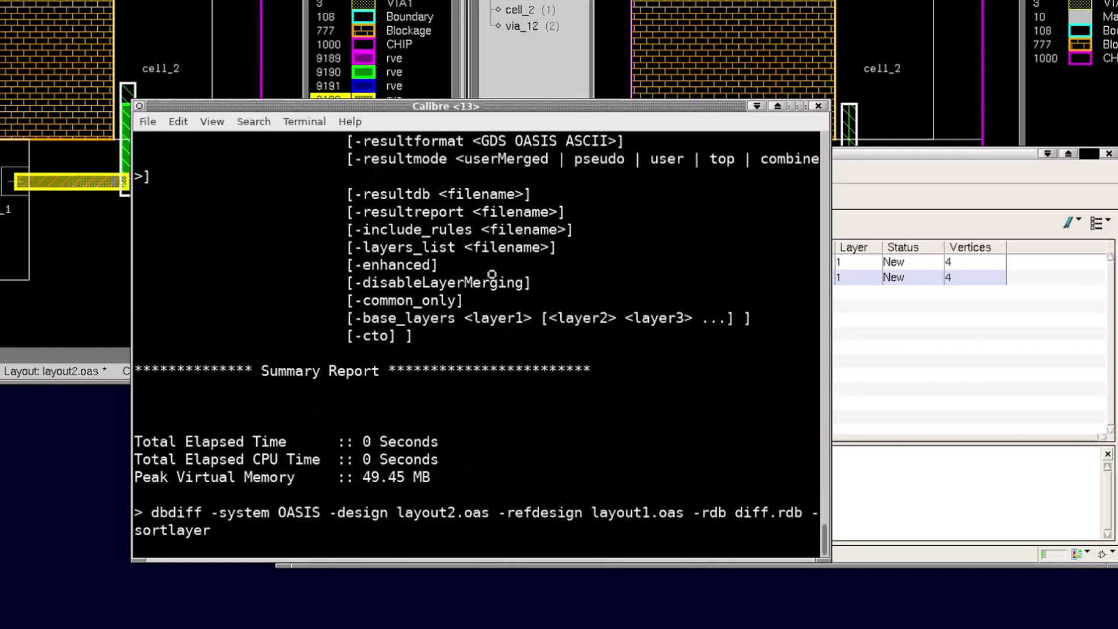
pyautogui.write('-compareze')
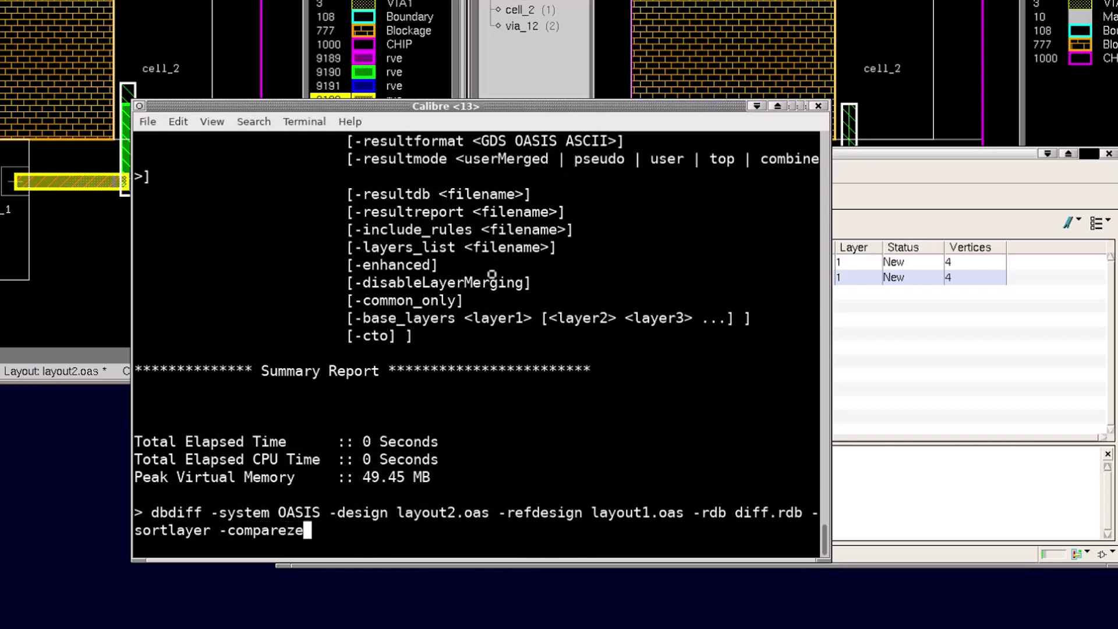
pyautogui.write('rowidthpaths ')
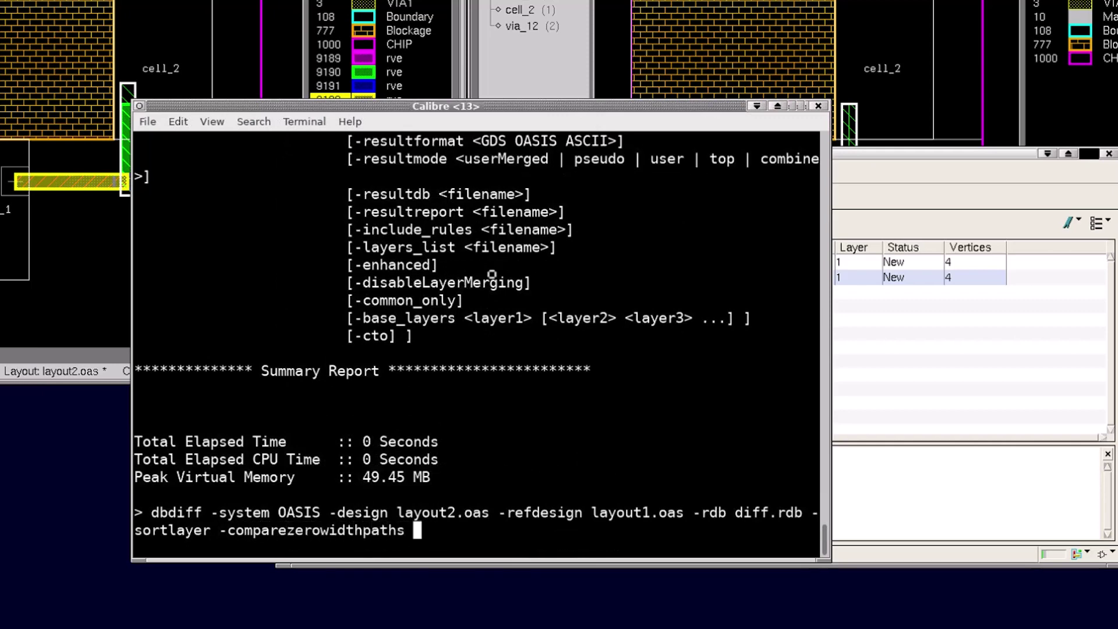
pyautogui.write('-comparezerowi')
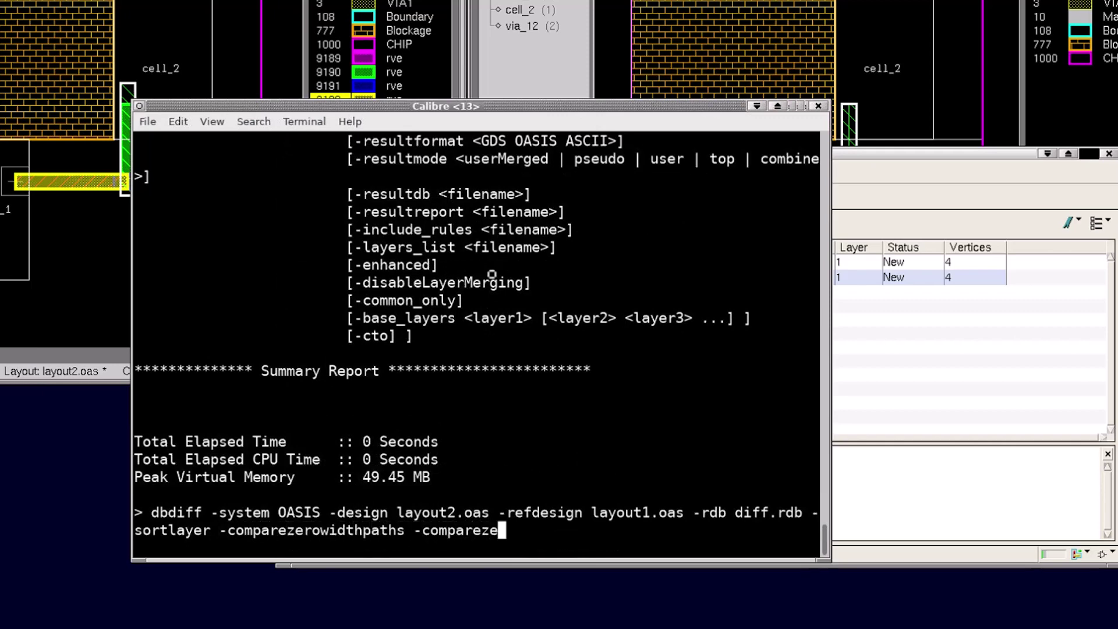
pyautogui.write('dthpolygons -')
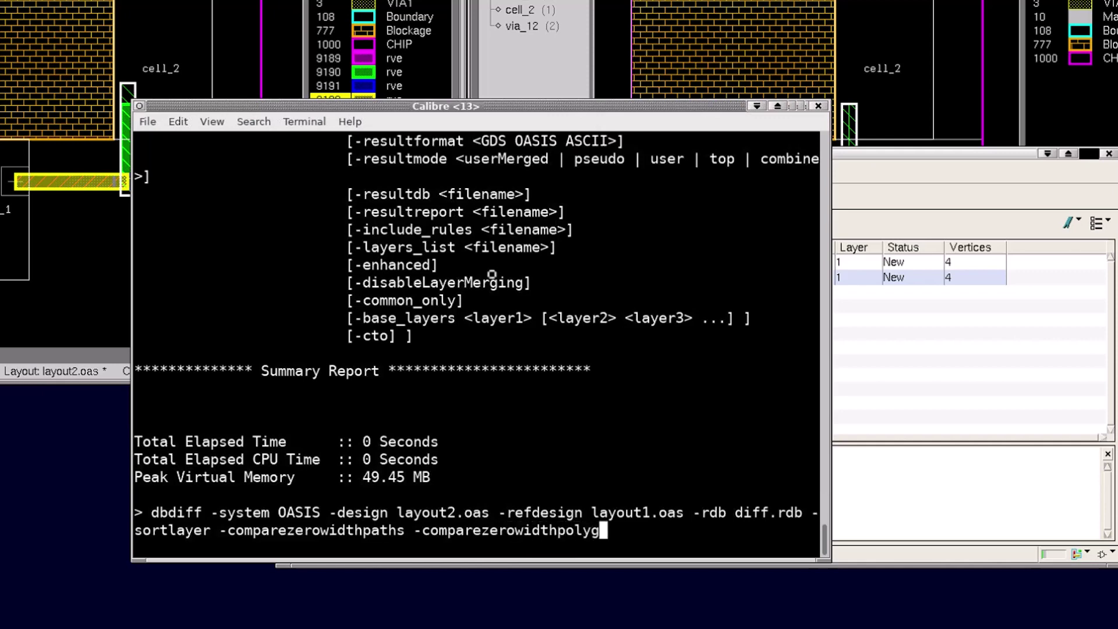
pyautogui.write('compareprop')
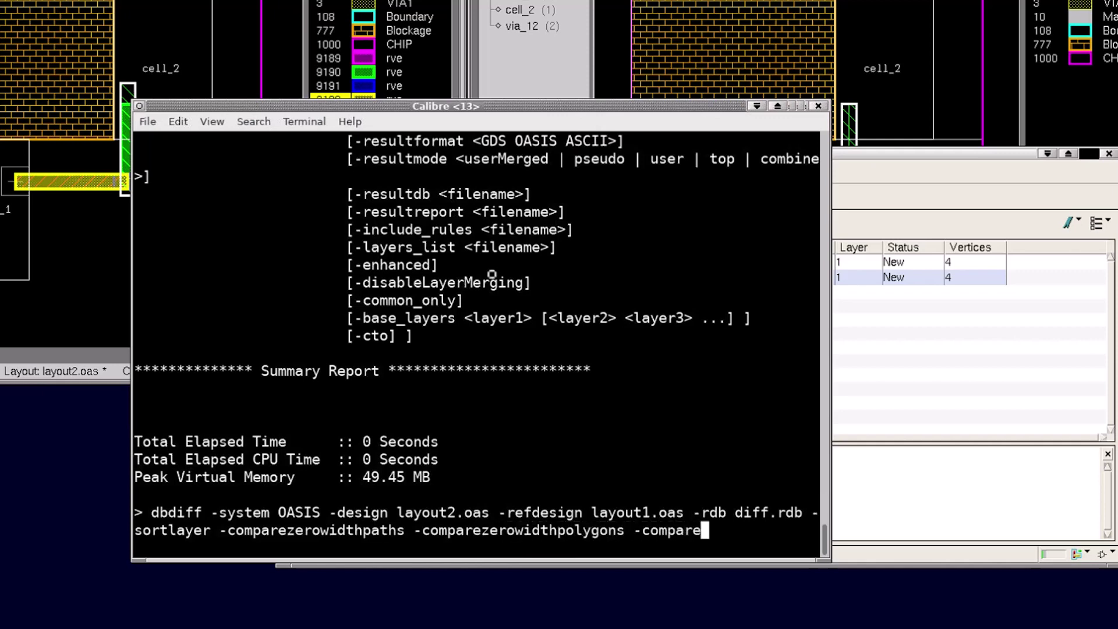
pyautogui.press('BackSpace')
pyautogui.press('BackSpace')
pyautogui.press('BackSpace')
pyautogui.press('BackSpace')
pyautogui.write('text -compare')
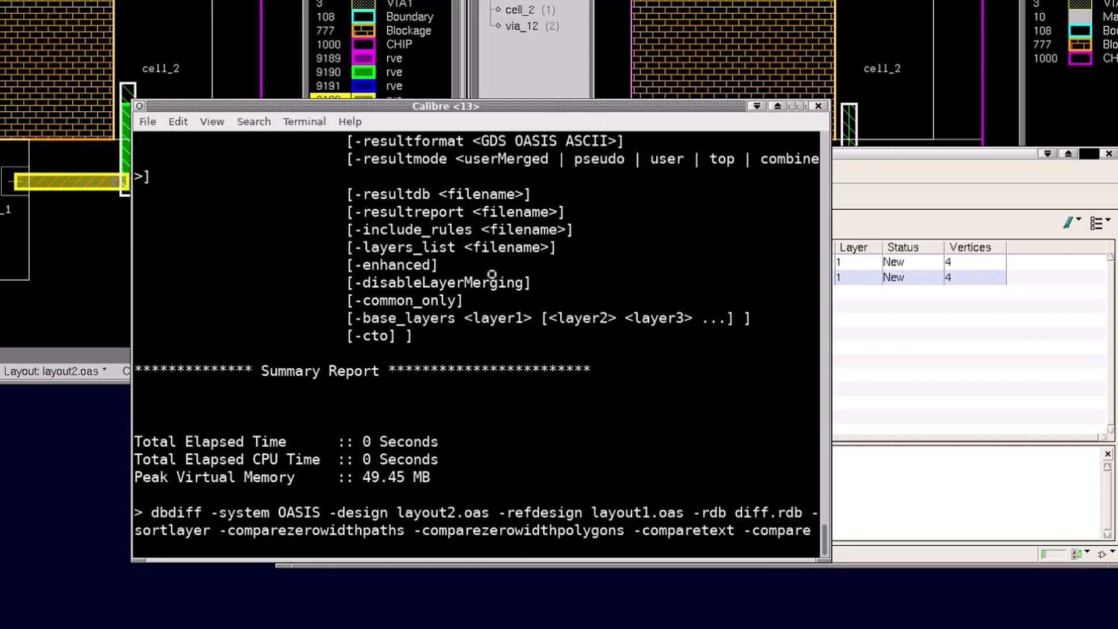
pyautogui.write('properties')
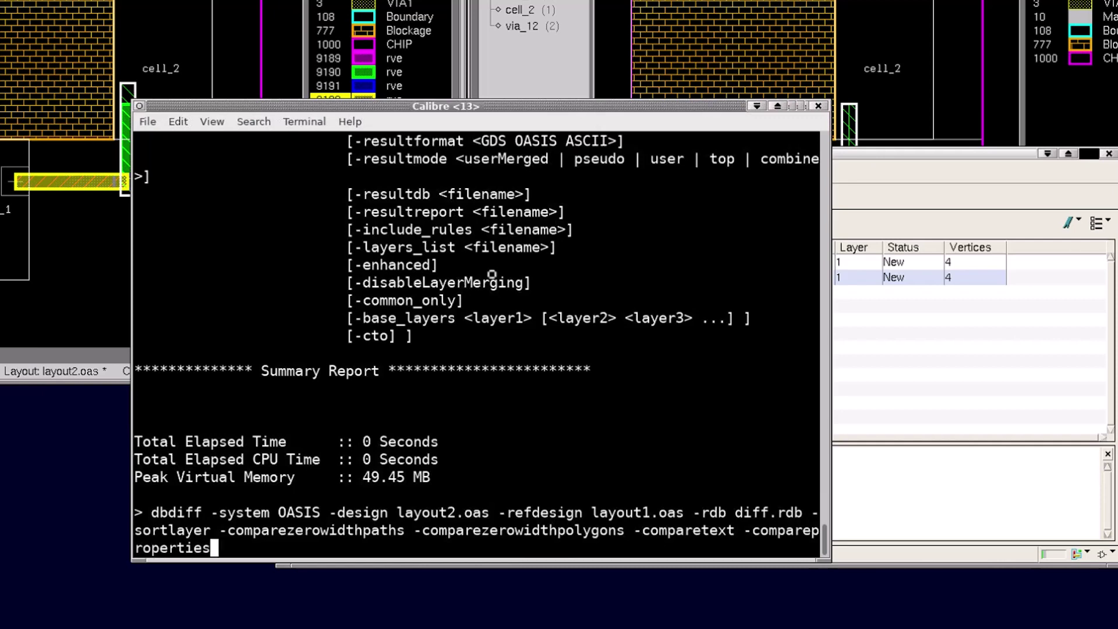
pyautogui.press('Return')
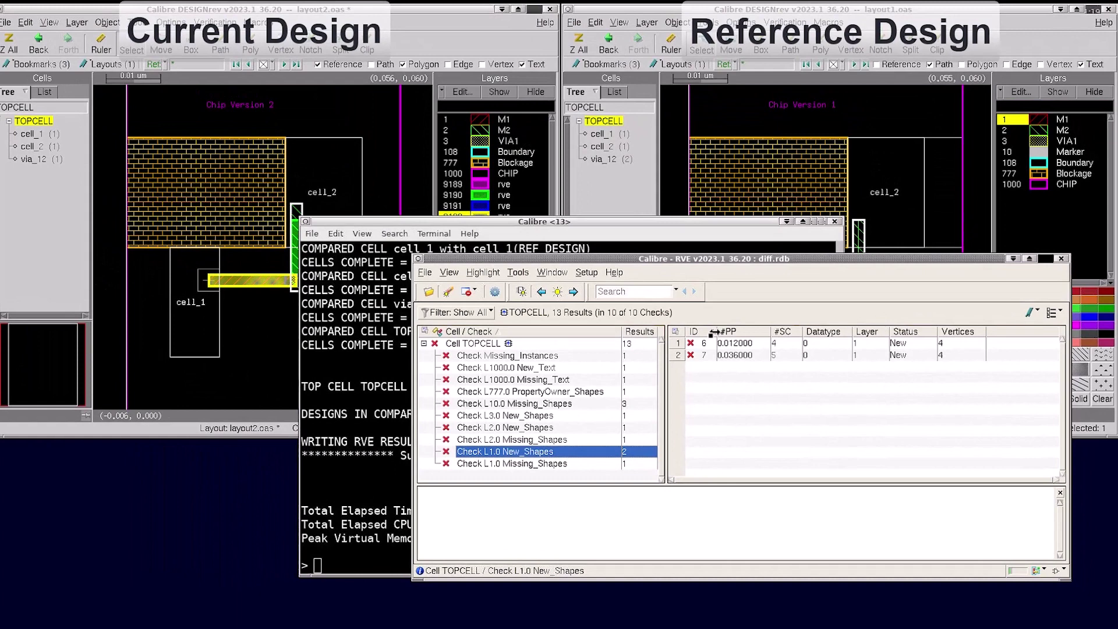
# Step: Show the L1000.0 New_Text 'Chip Version 2' and Missing_Text 'Chip Version 1' results in the layouts
pyautogui.click(560, 369)
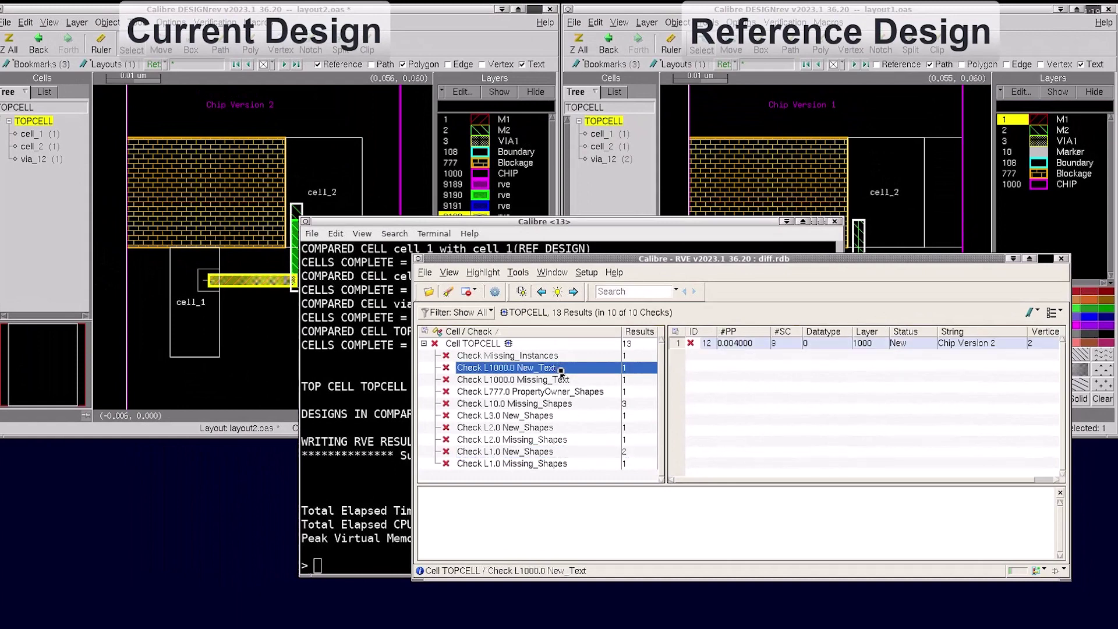
pyautogui.click(557, 292)
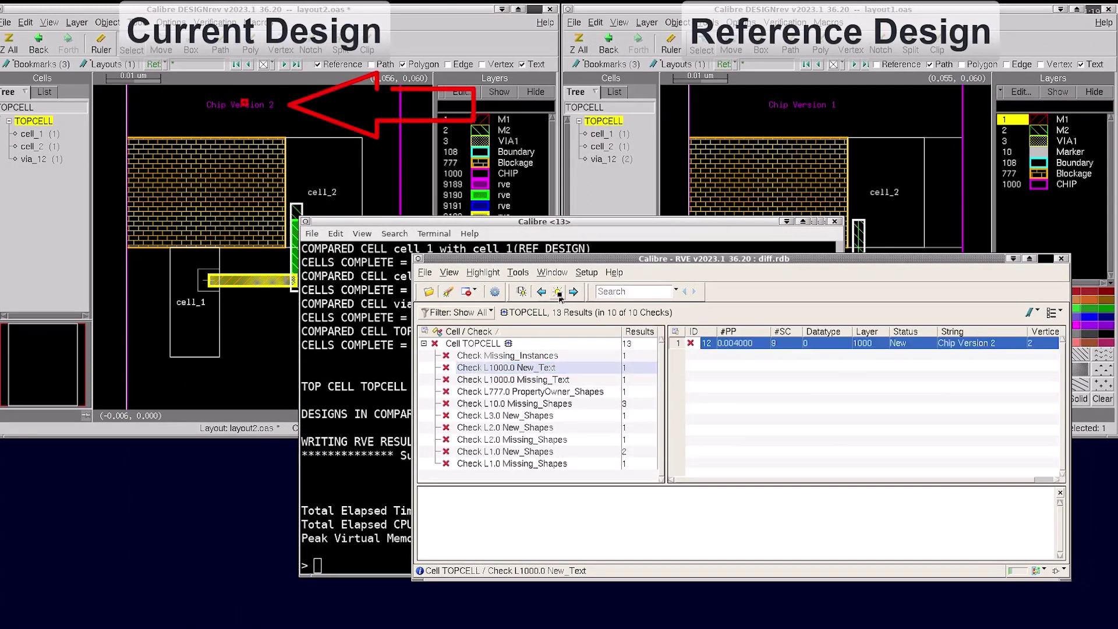
pyautogui.click(574, 294)
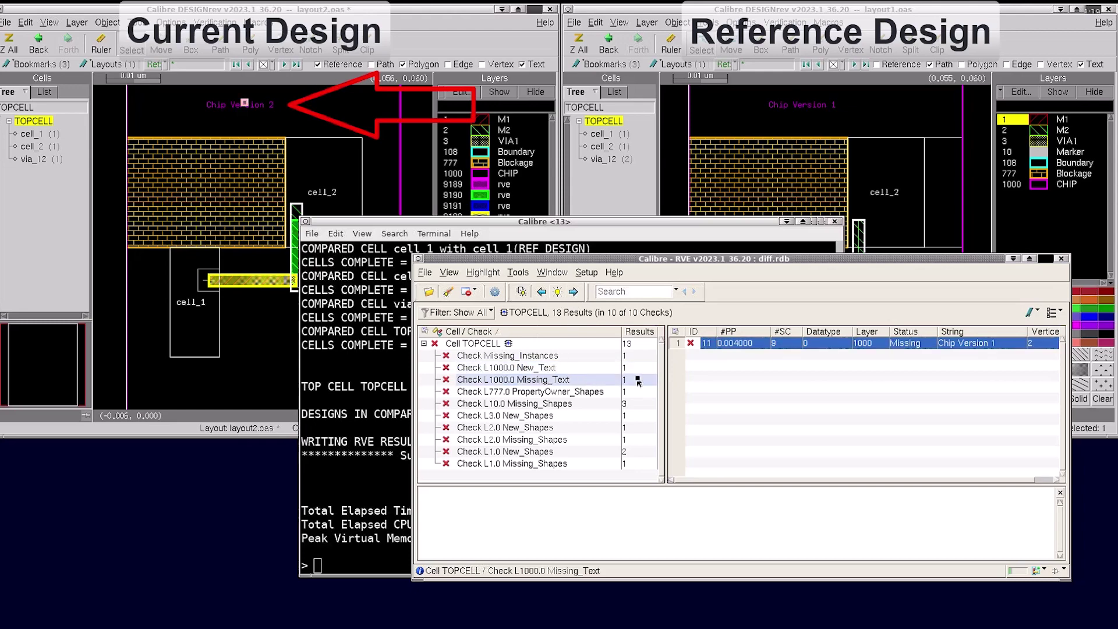
pyautogui.click(689, 343)
pyautogui.click(689, 452)
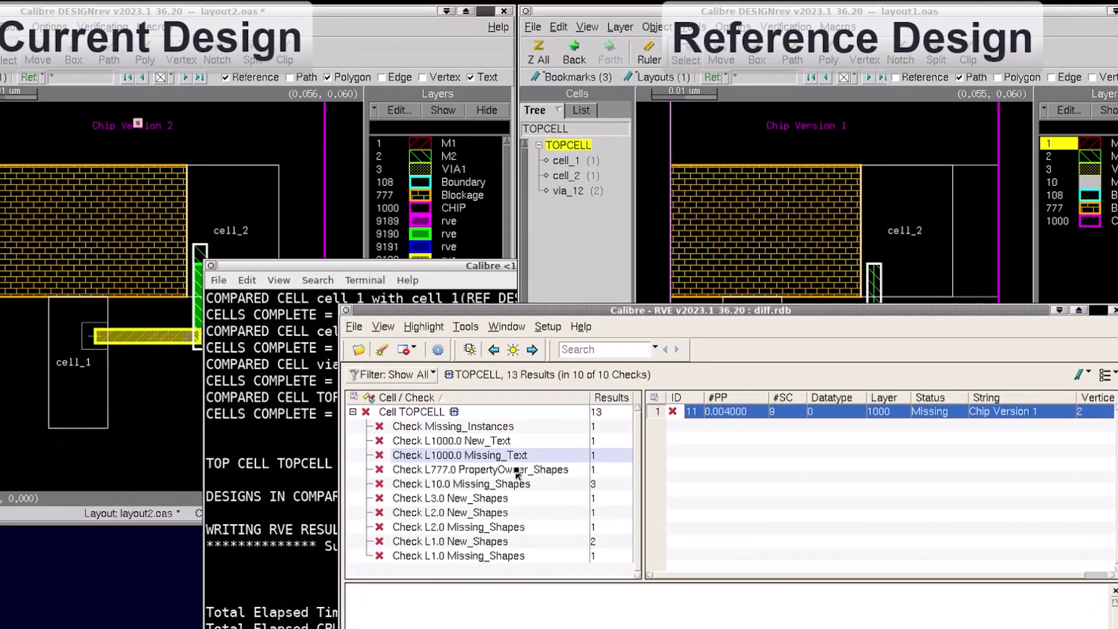
# Step: Highlight the L777.0 Blockage shape and inspect the reference Blockage polygon's properties
pyautogui.click(560, 394)
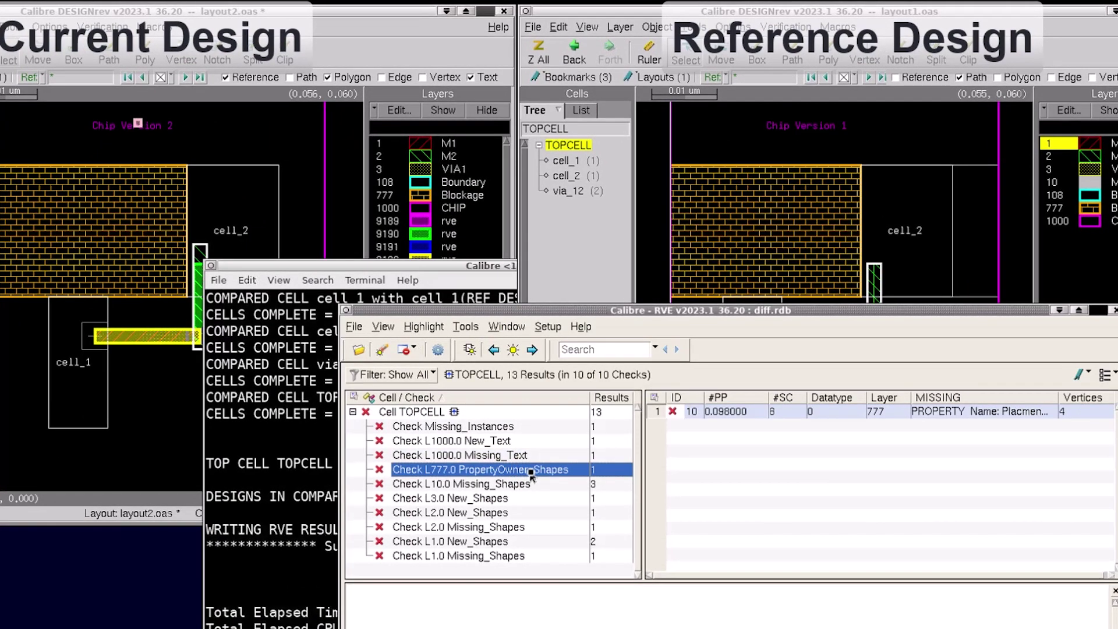
pyautogui.click(514, 351)
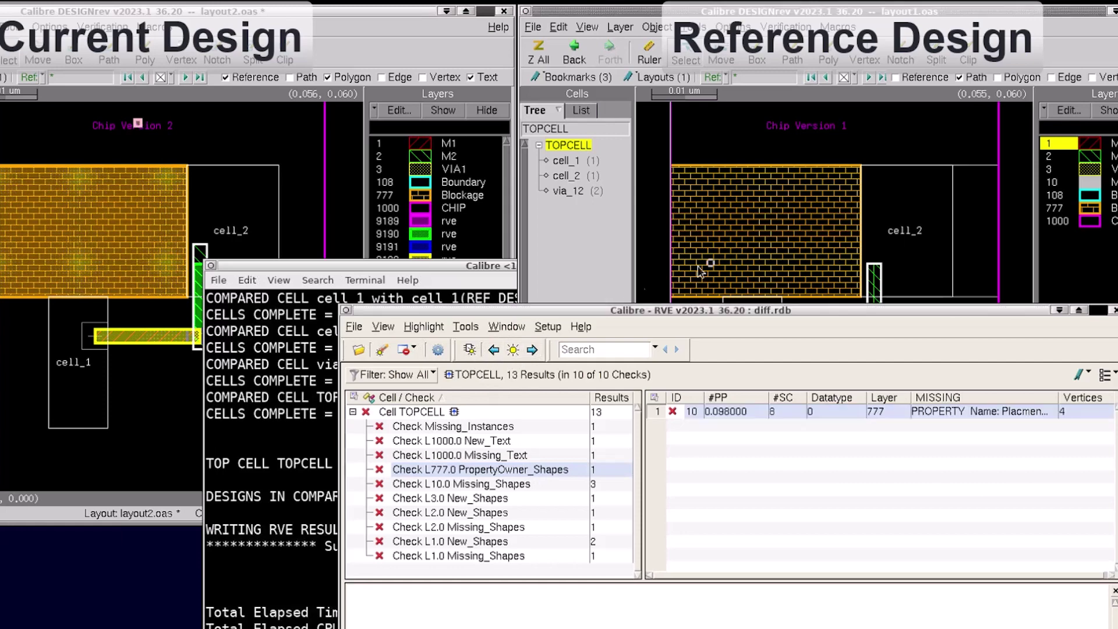
pyautogui.click(836, 214)
pyautogui.rightClick(832, 224)
pyautogui.click(861, 249)
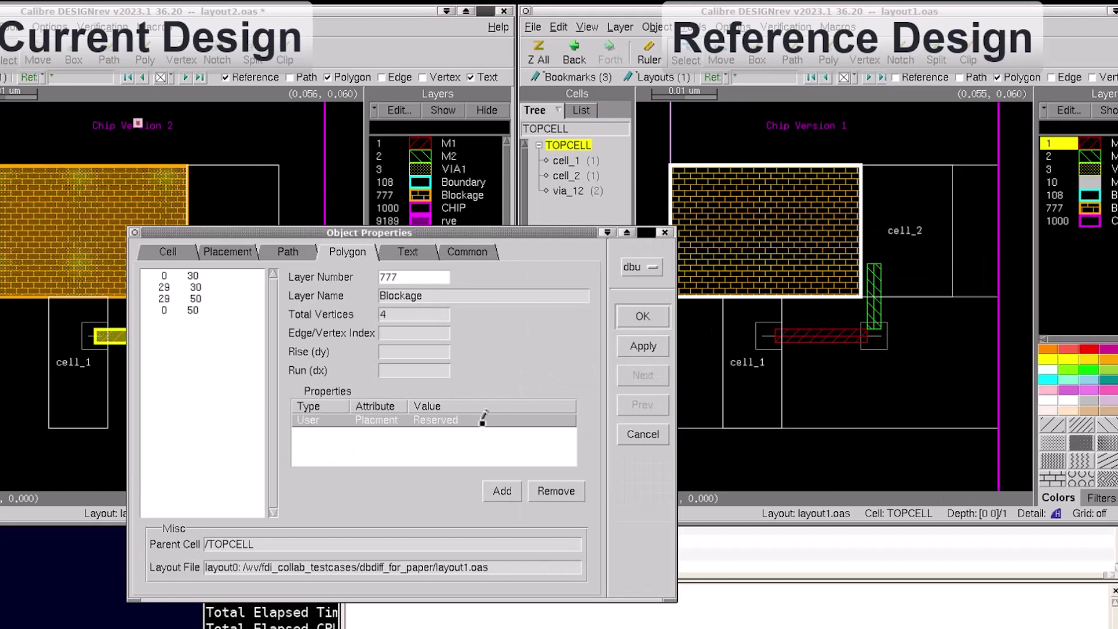
pyautogui.click(643, 433)
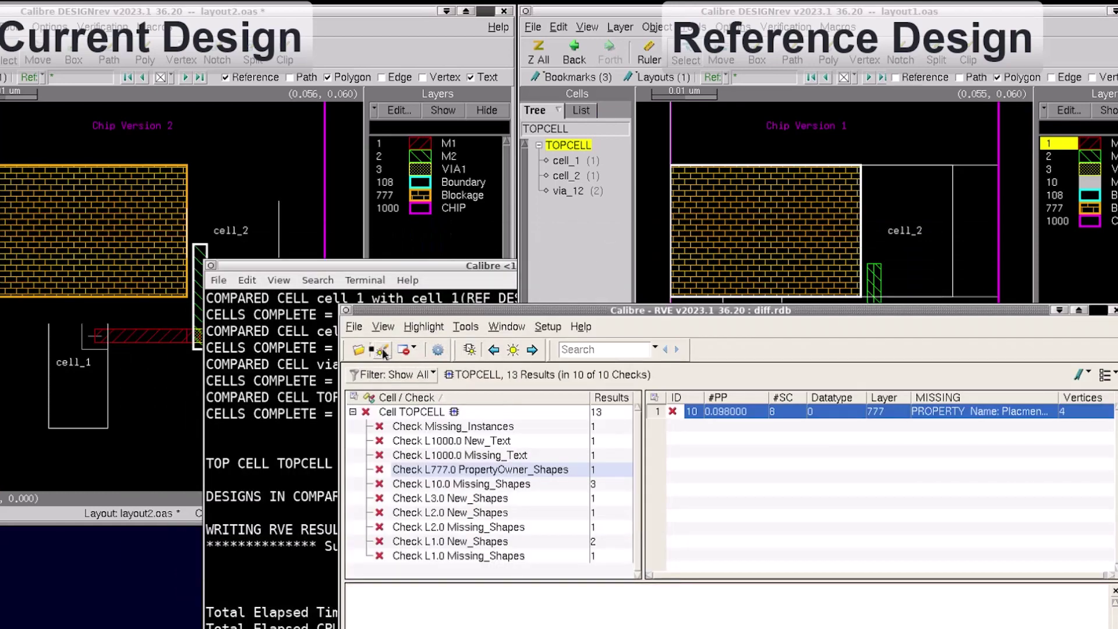
# Step: Inspect the current design's Blockage polygon properties, then select the L10.0 Missing_Shapes check
pyautogui.rightClick(154, 273)
pyautogui.click(172, 297)
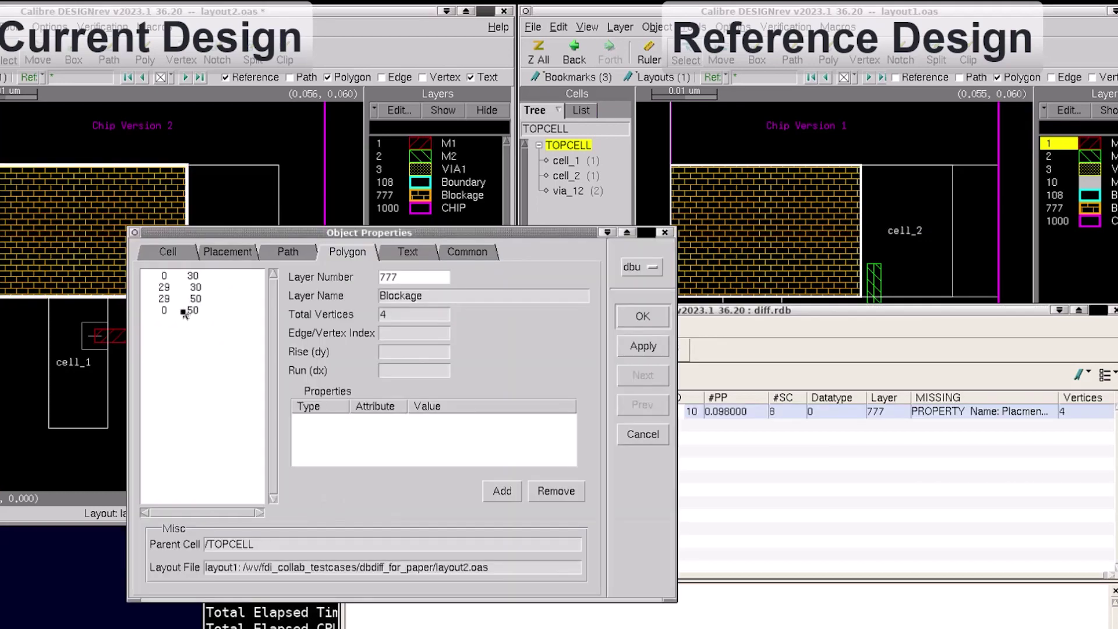
pyautogui.click(643, 434)
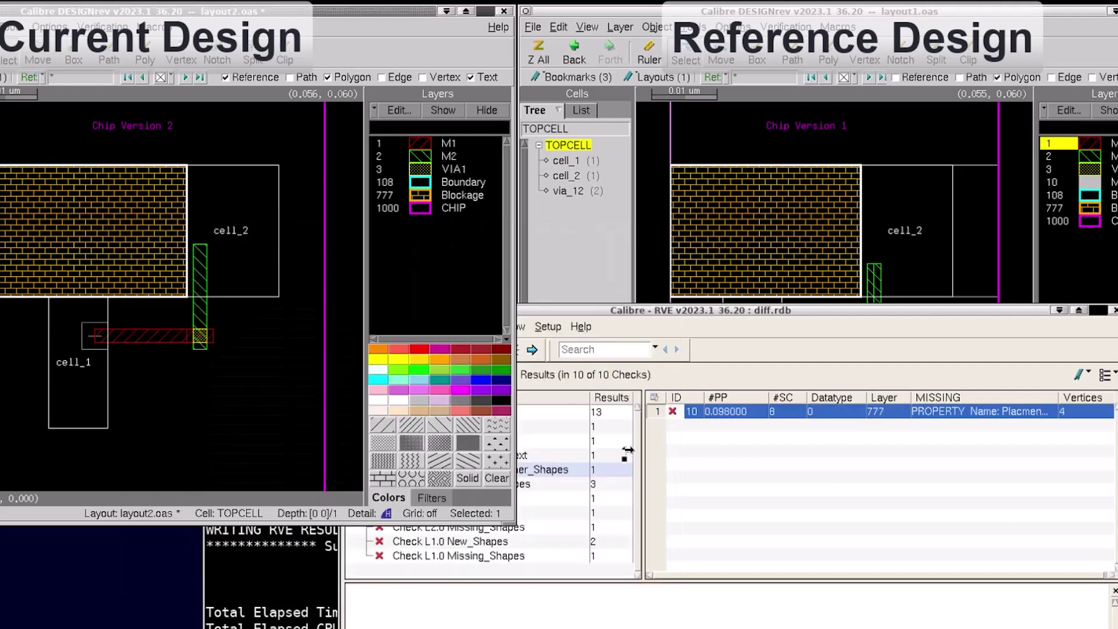
pyautogui.click(531, 484)
# Step: Highlight the three missing layer-10 shapes and view the reference zero-width Marker path's properties
pyautogui.rightClick(531, 488)
pyautogui.click(538, 495)
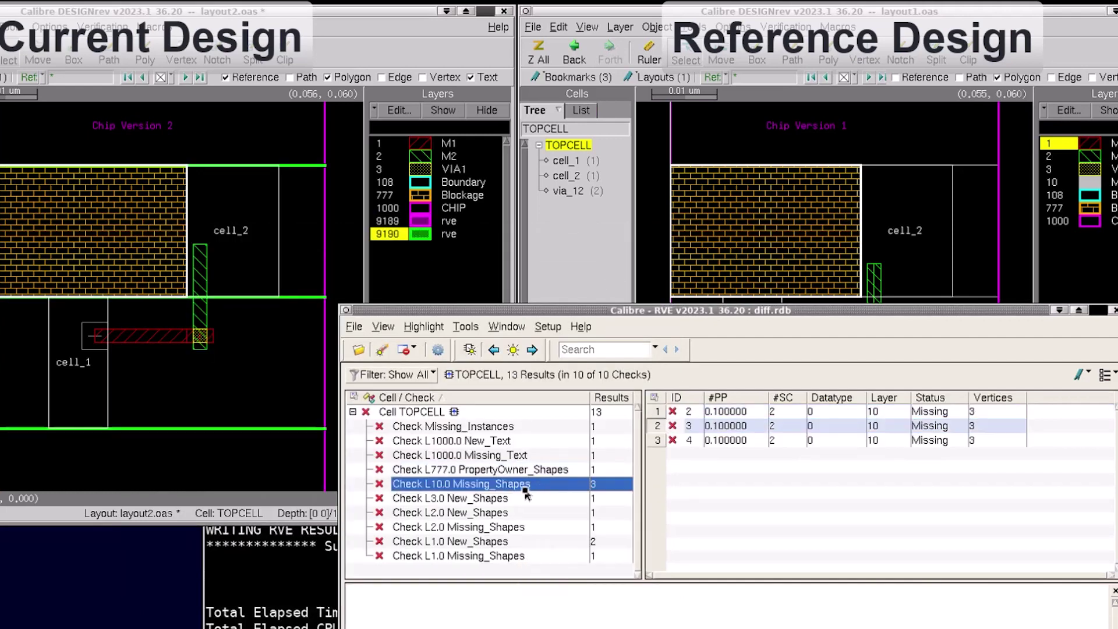
pyautogui.click(959, 77)
pyautogui.click(997, 76)
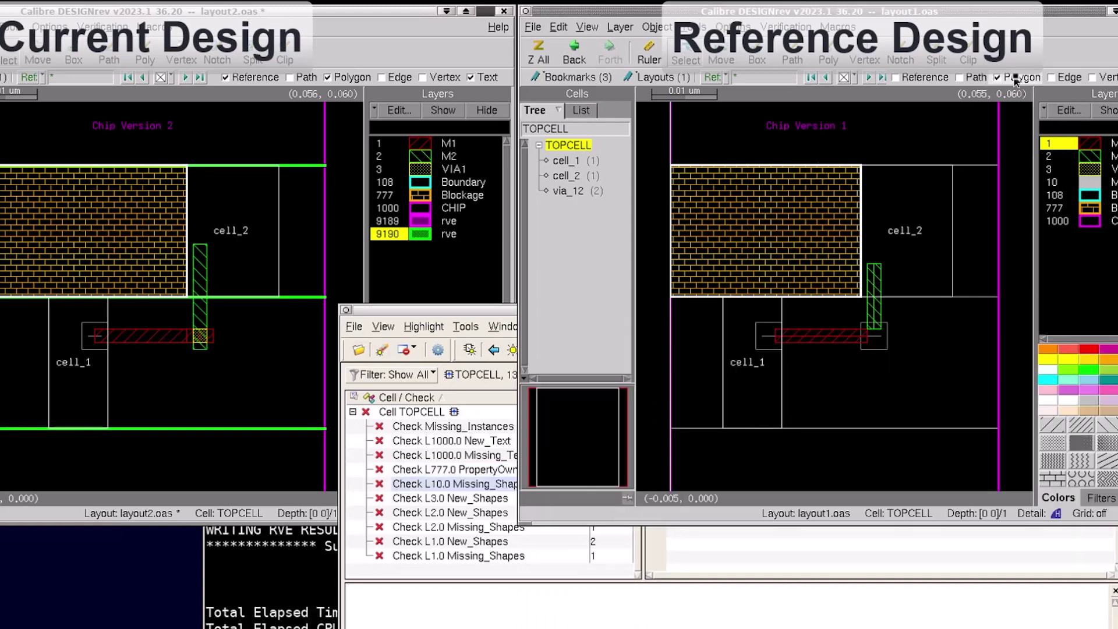
pyautogui.click(971, 168)
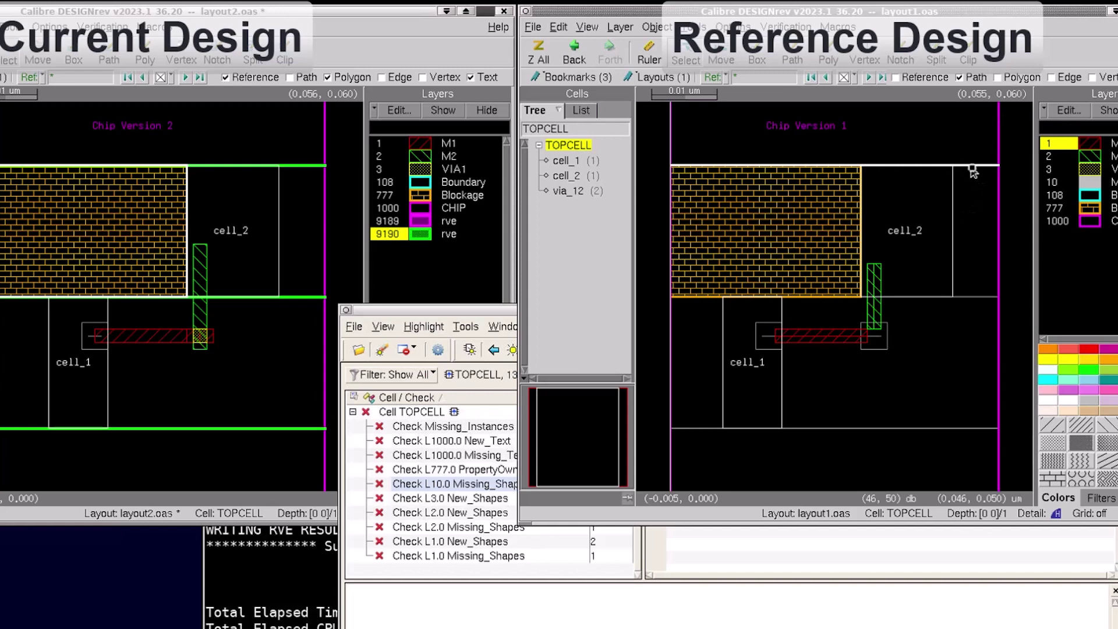
pyautogui.rightClick(971, 169)
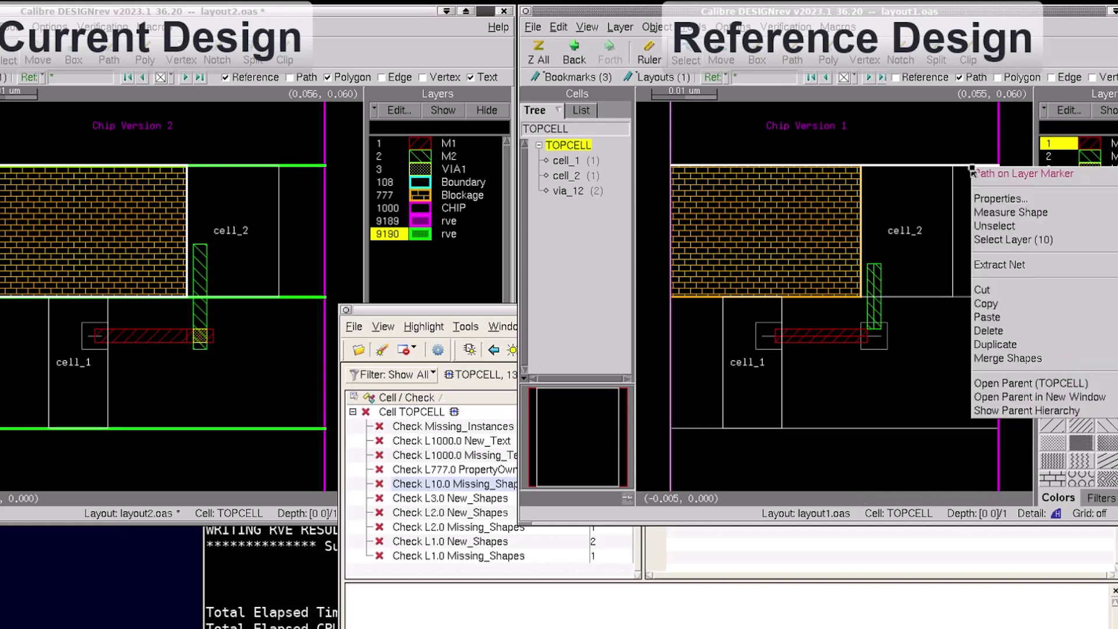
pyautogui.click(992, 195)
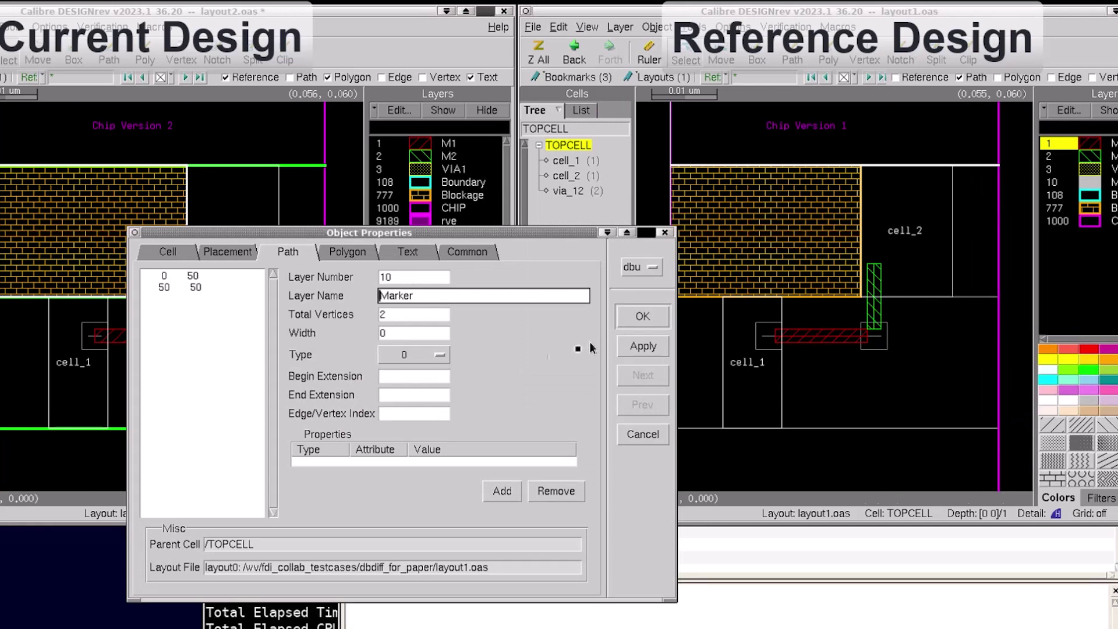